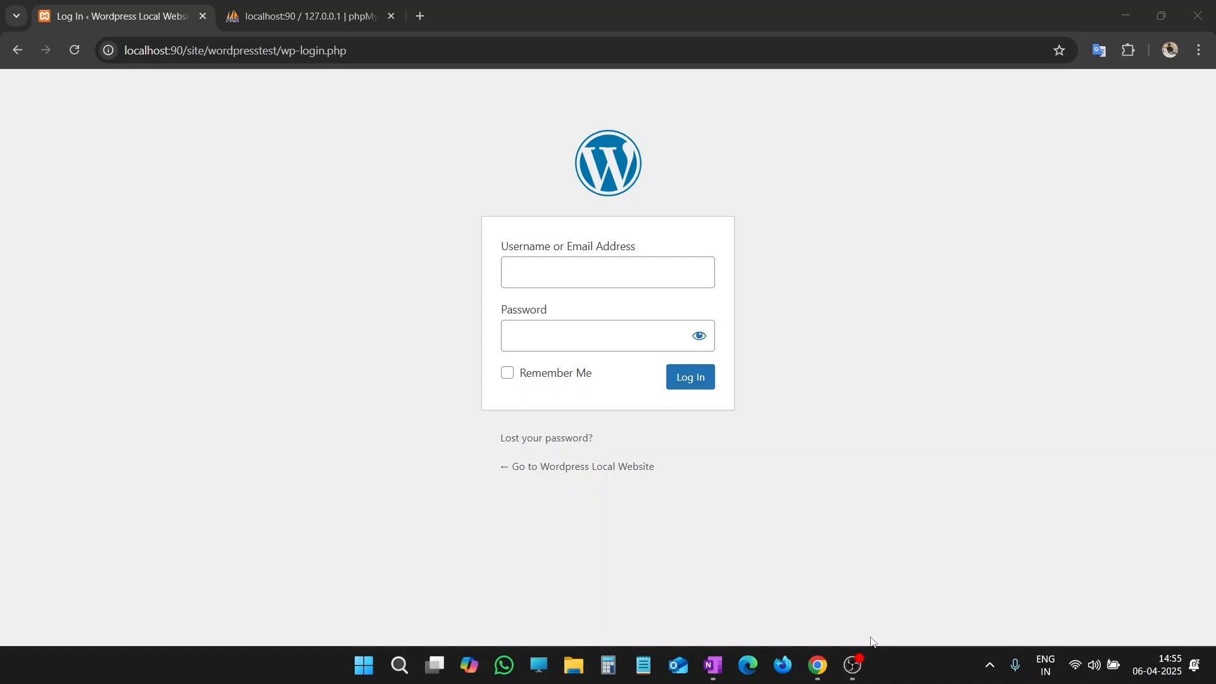
Step: Try to request a new password through the lost-password form with the account's e-mail, and return to the login form
left_click(568, 446)
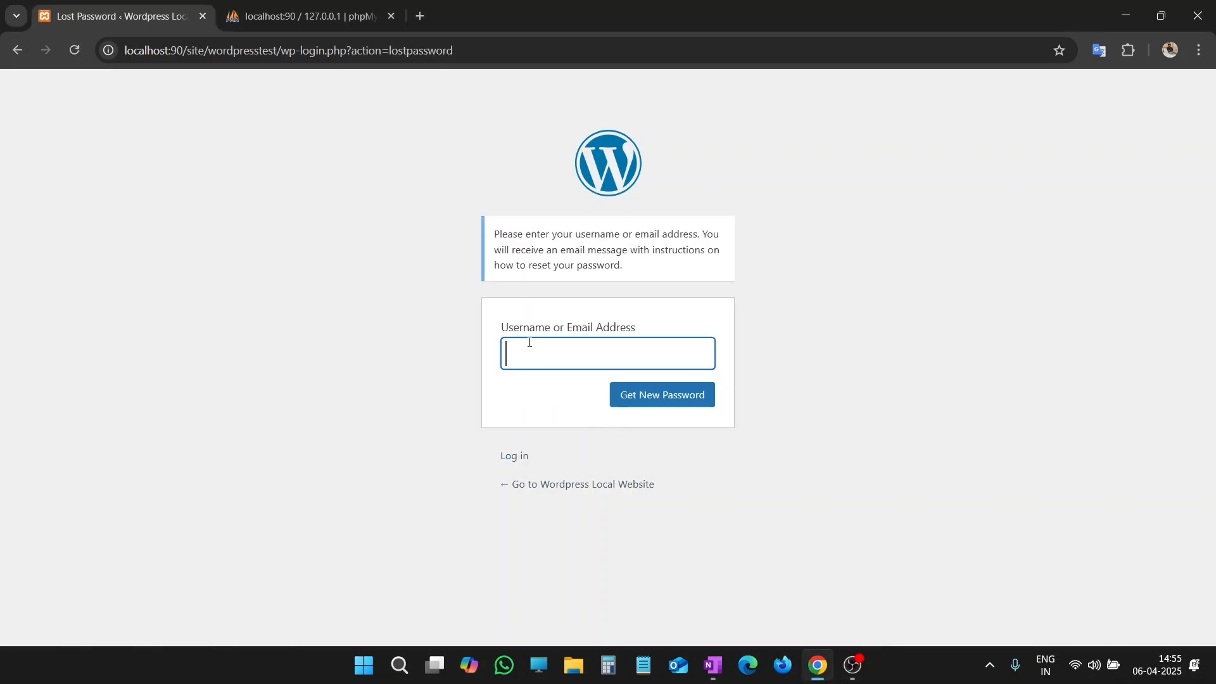
left_click(559, 351)
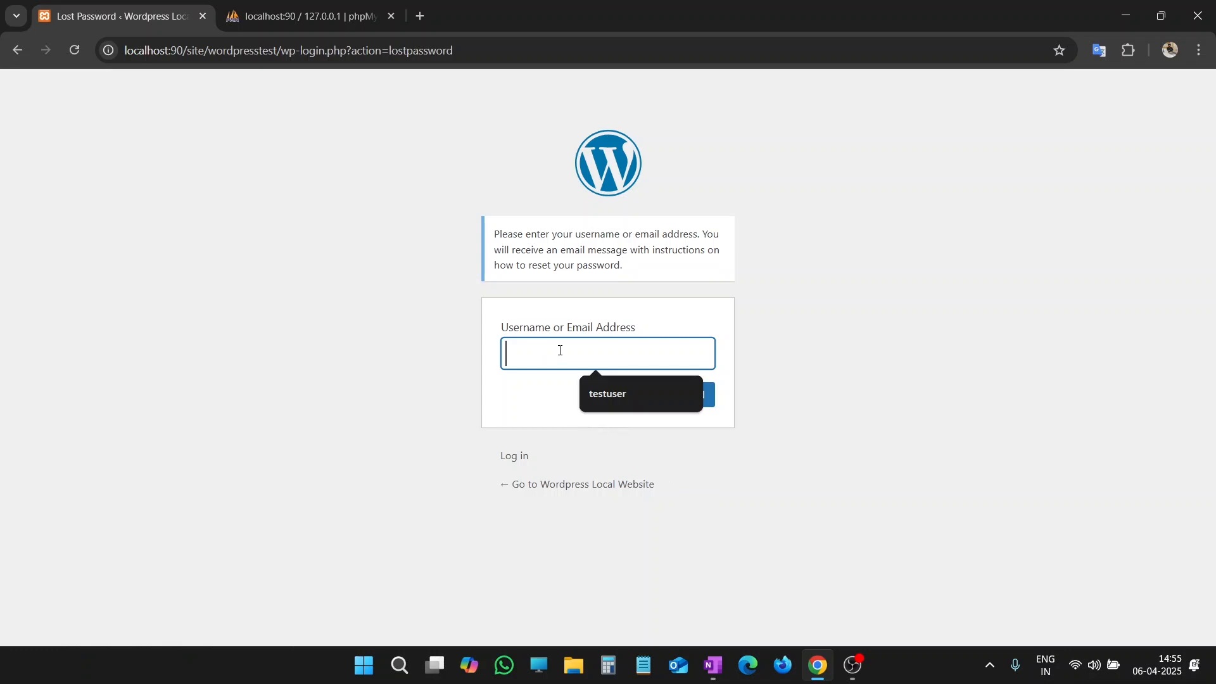
type("test@test.com")
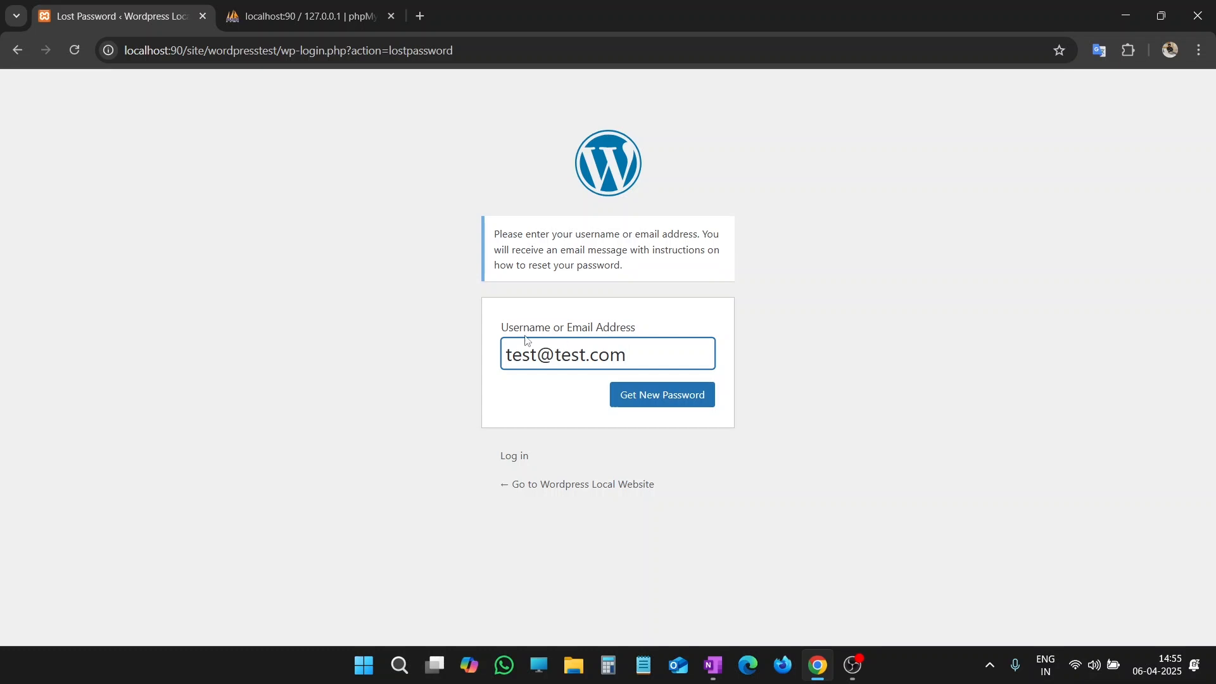
left_click(669, 406)
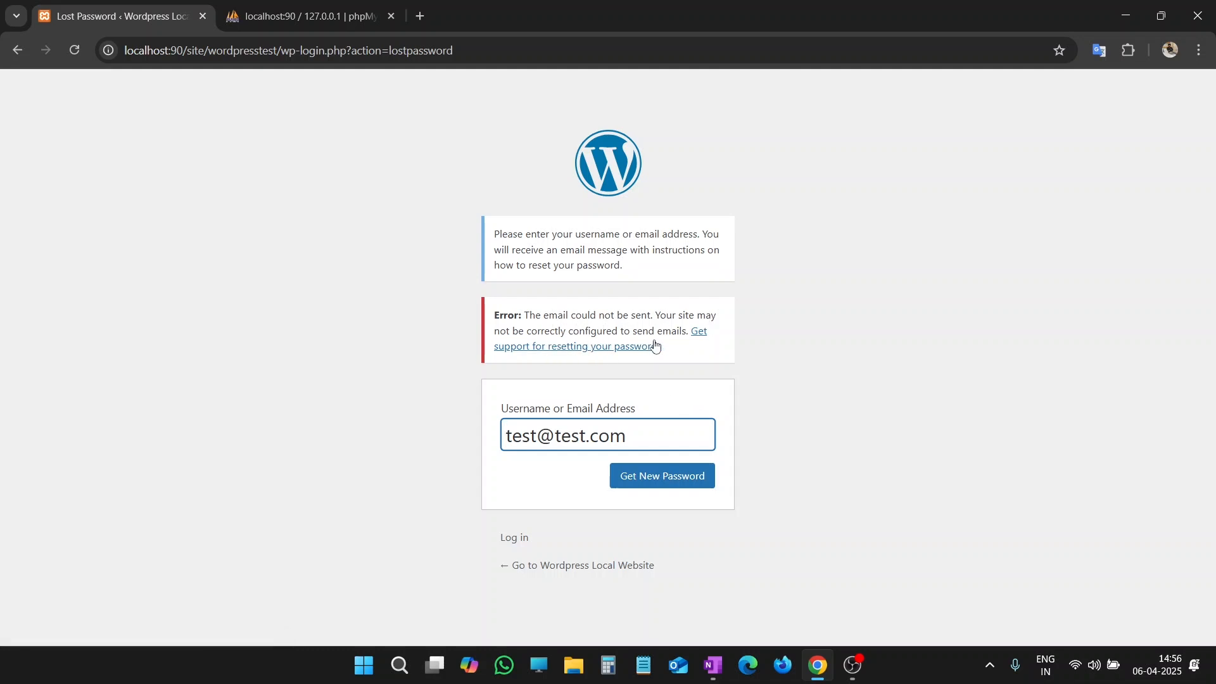
left_click_drag(688, 331, 656, 315)
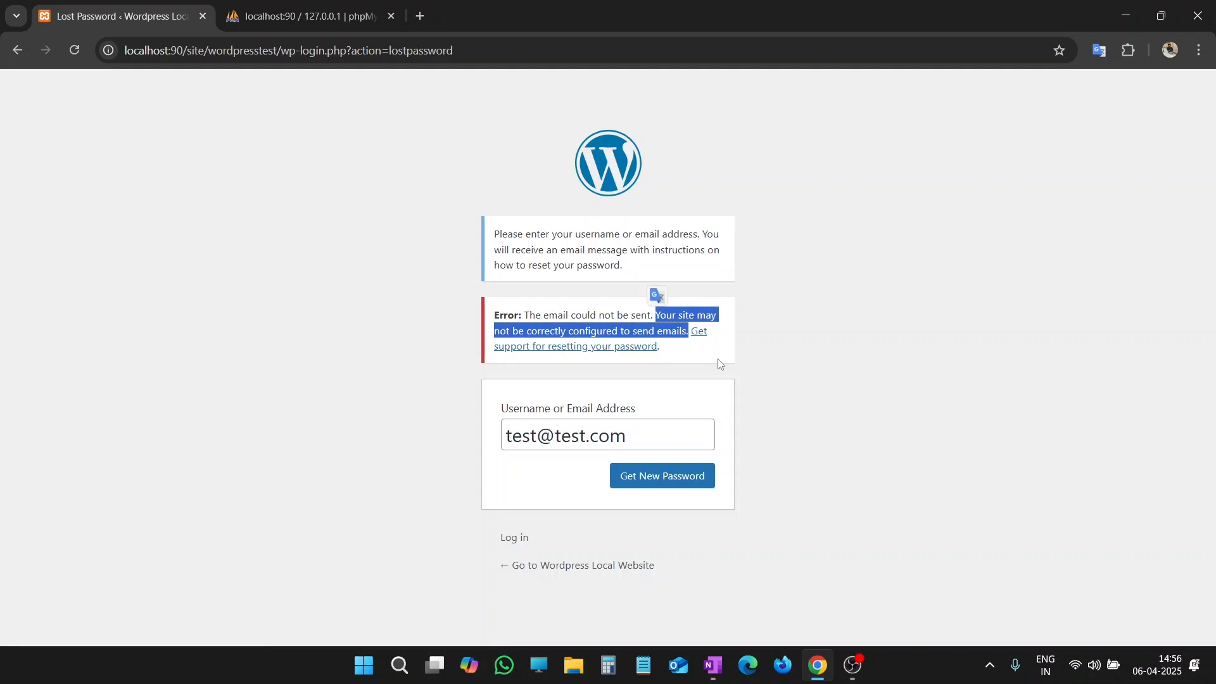
left_click(757, 395)
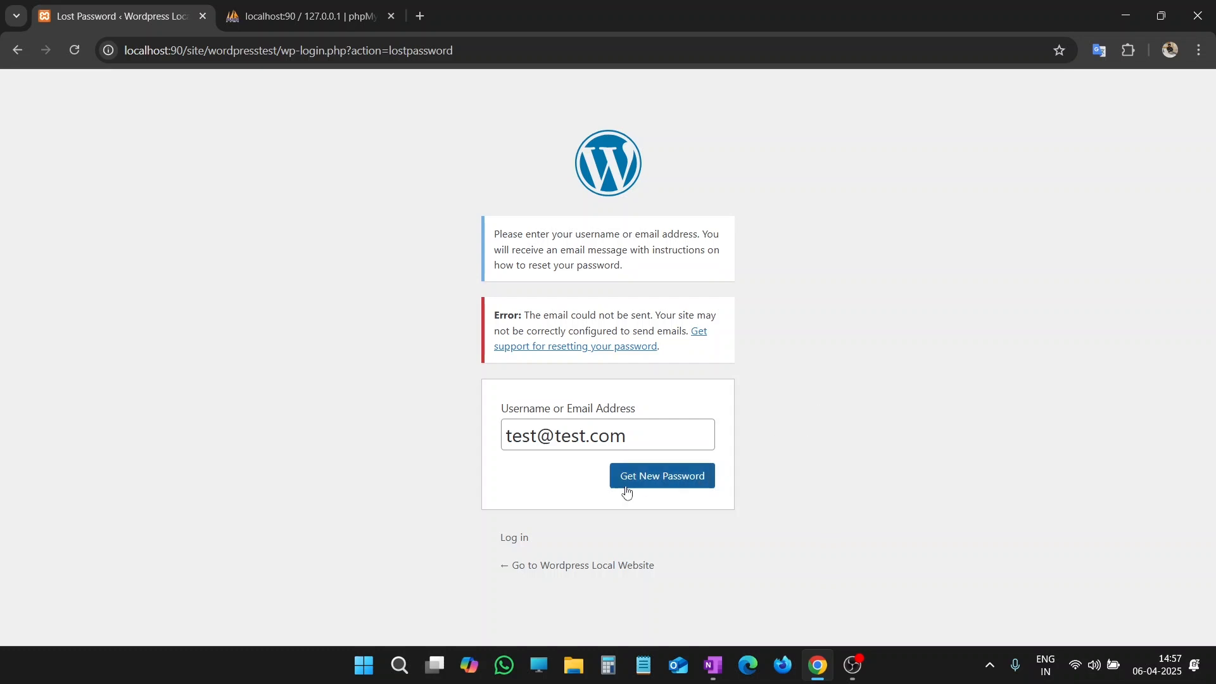
left_click(514, 539)
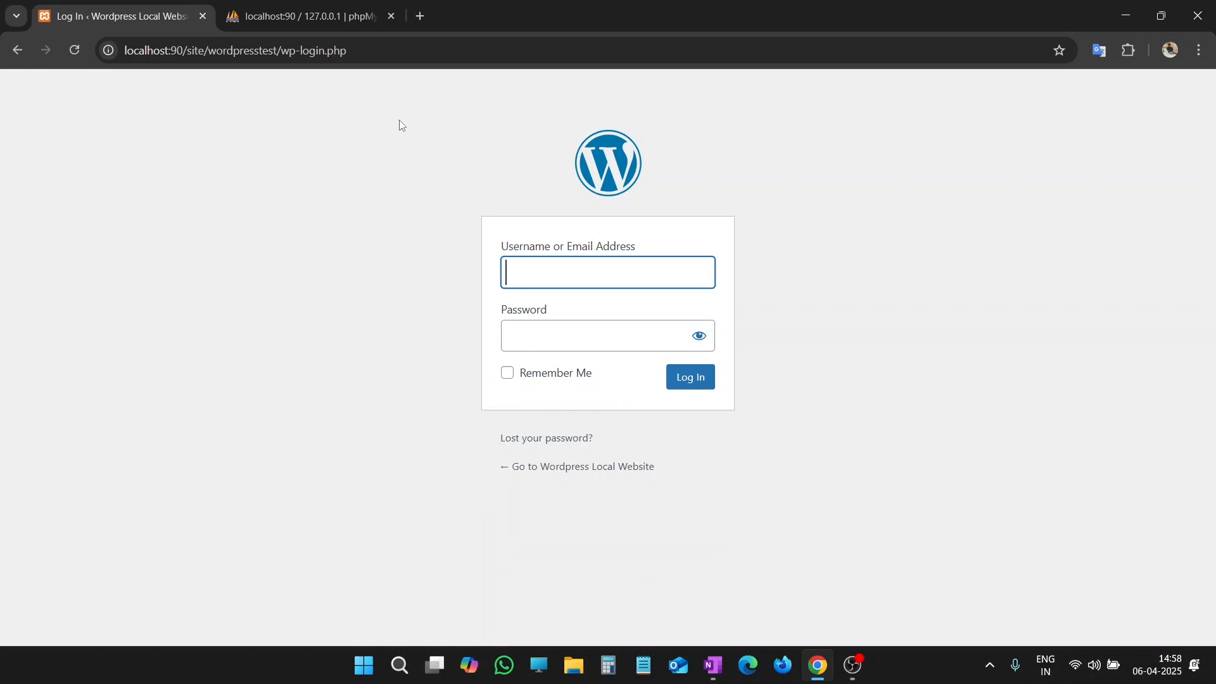
Step: Switch to phpMyAdmin and browse the wp_users table of the wordpresstest database
left_click(326, 14)
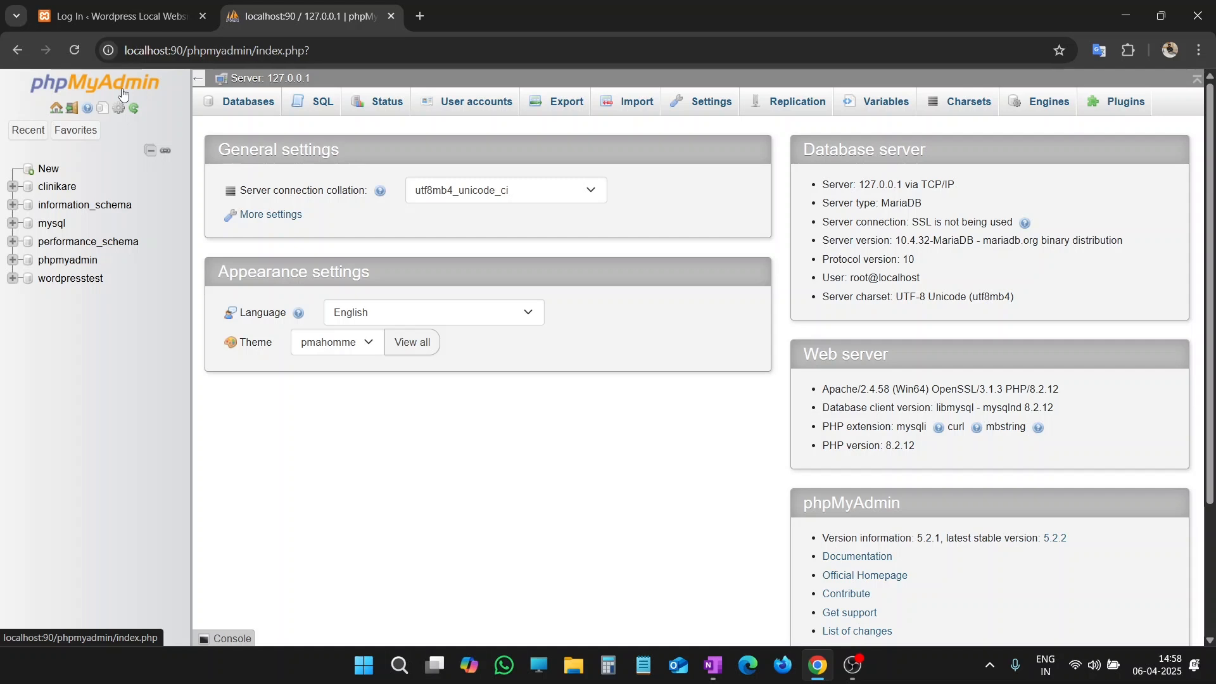
left_click(83, 285)
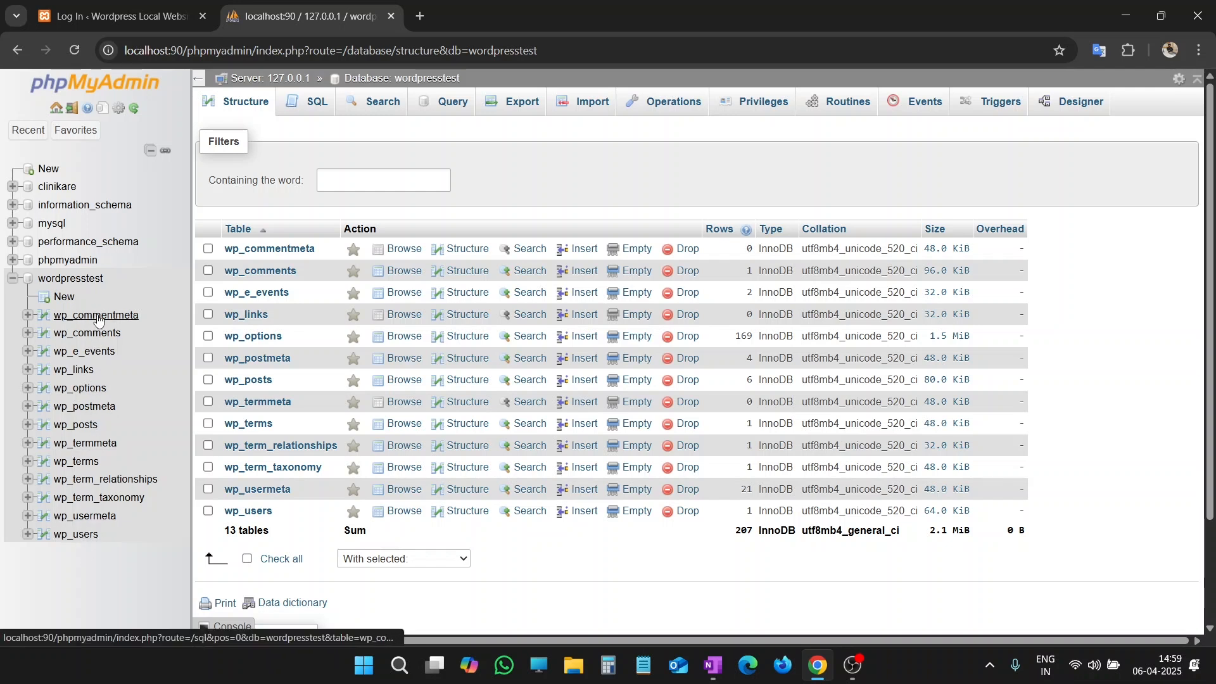
left_click(80, 538)
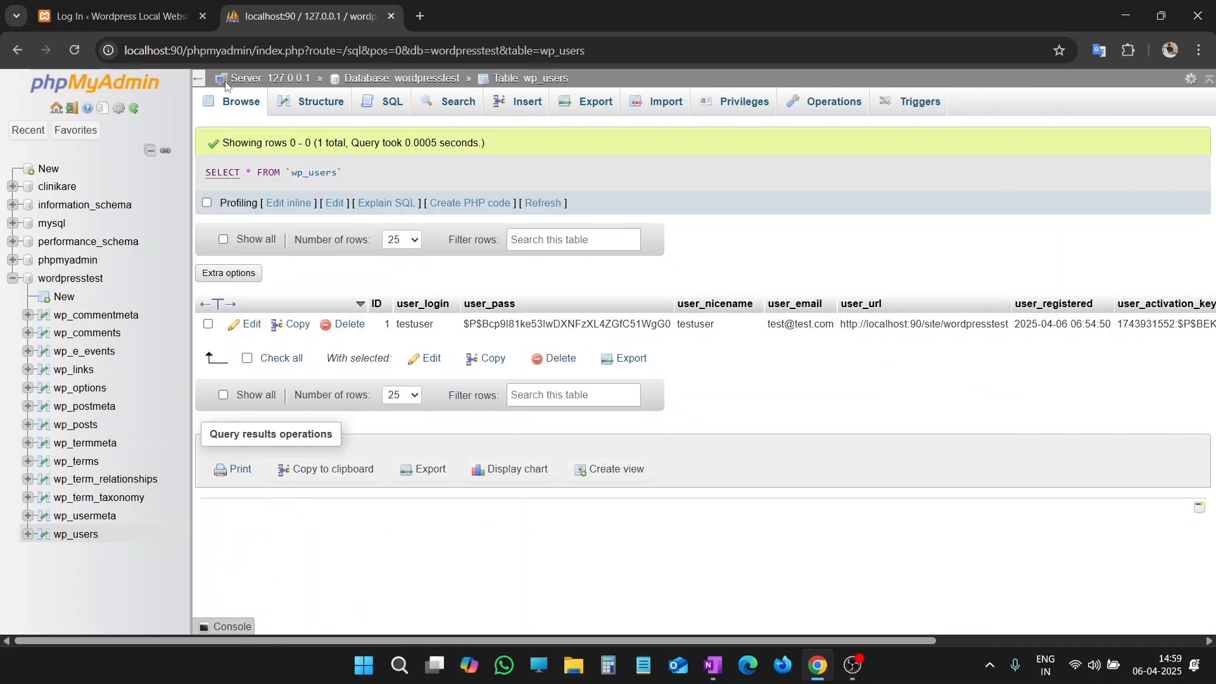
left_click(247, 109)
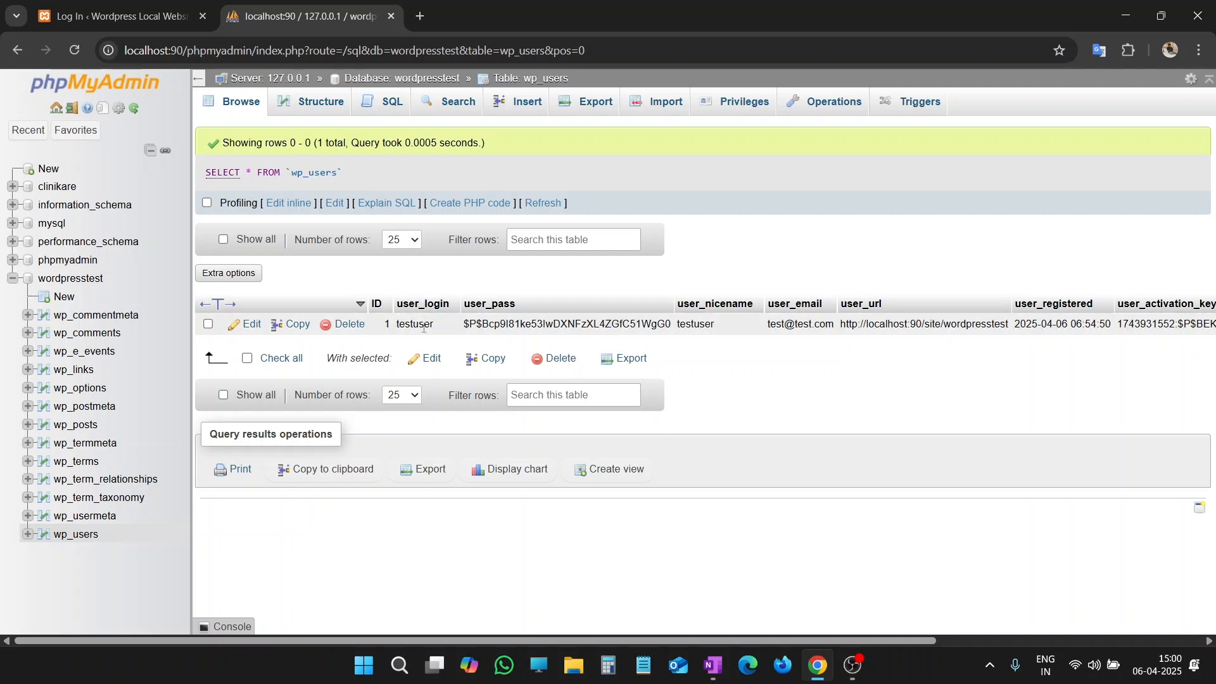
Step: Open the testuser row of wp_users for editing and set its user_login to updateduser
scroll(424, 327, "right", 3)
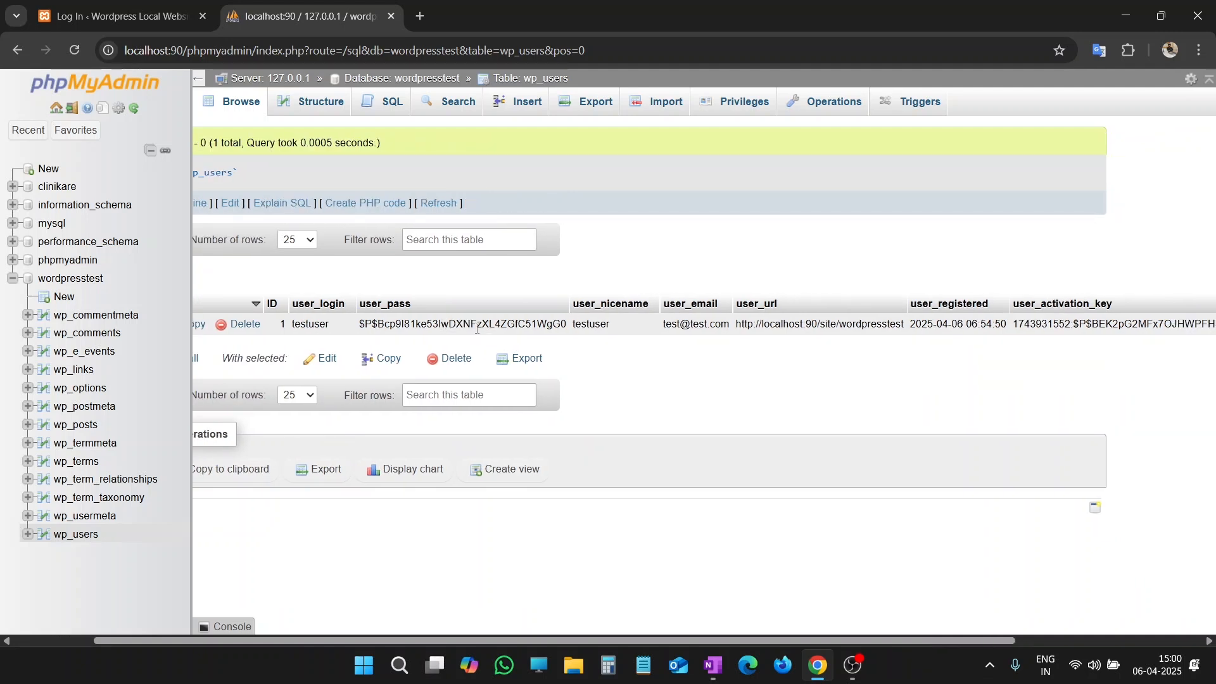
scroll(479, 327, "right", 2)
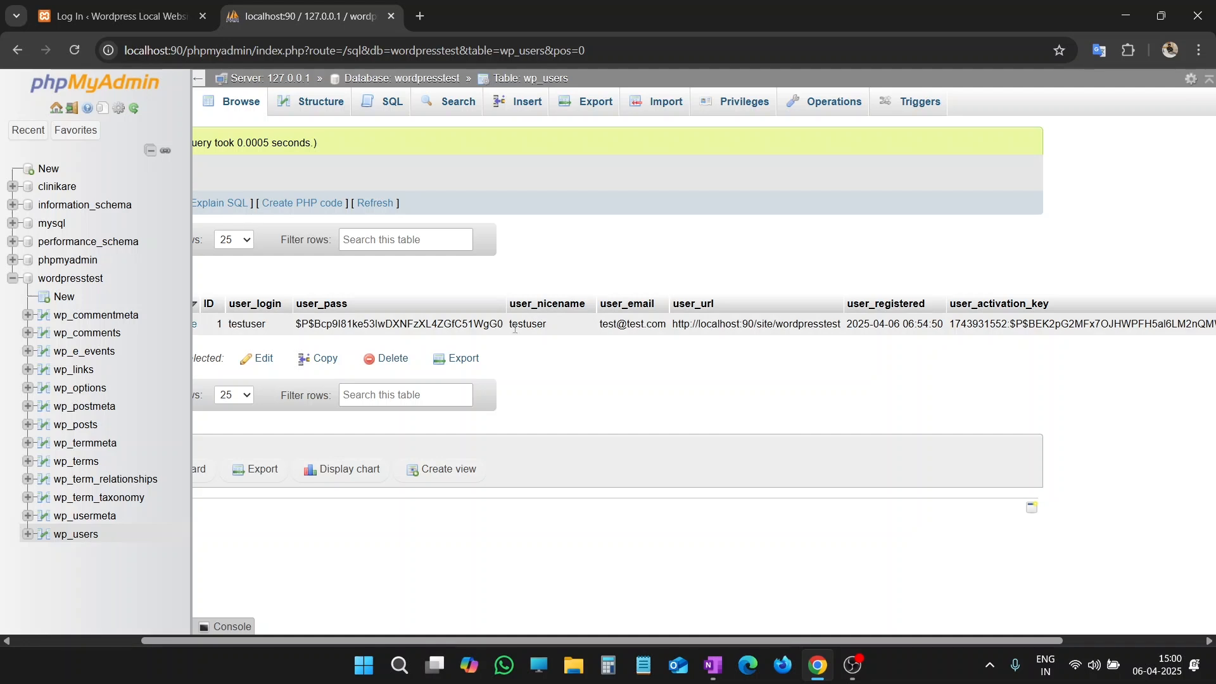
scroll(538, 321, "right", 2)
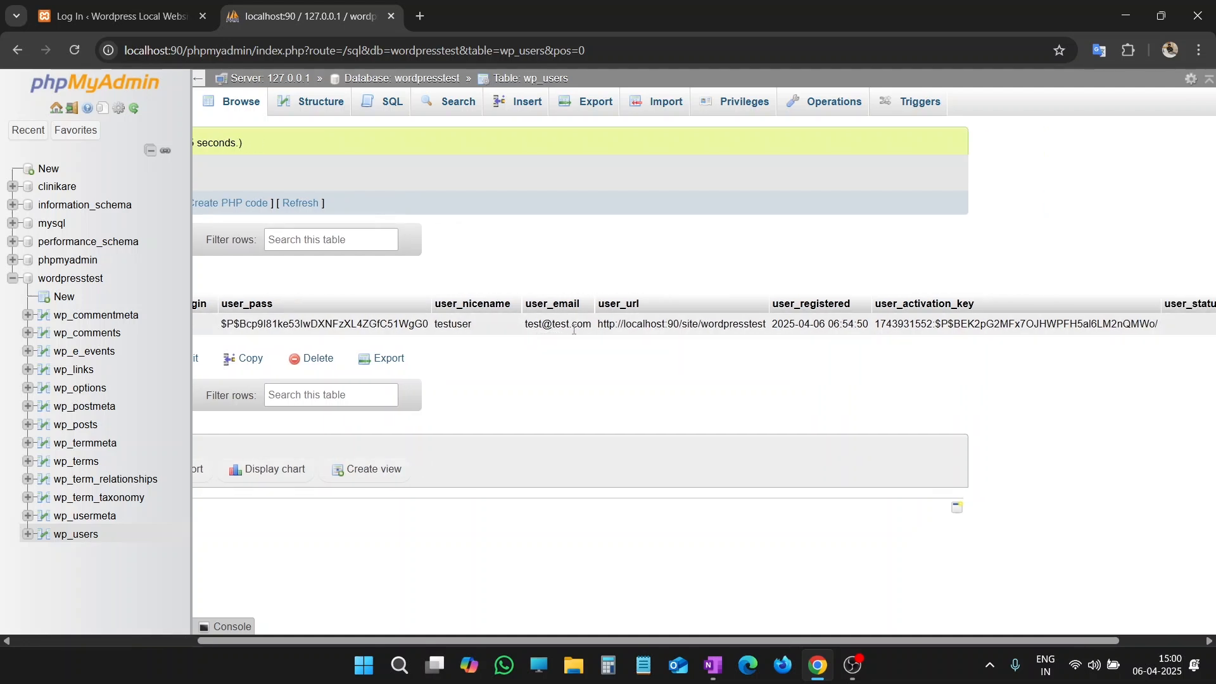
scroll(824, 317, "right", 3)
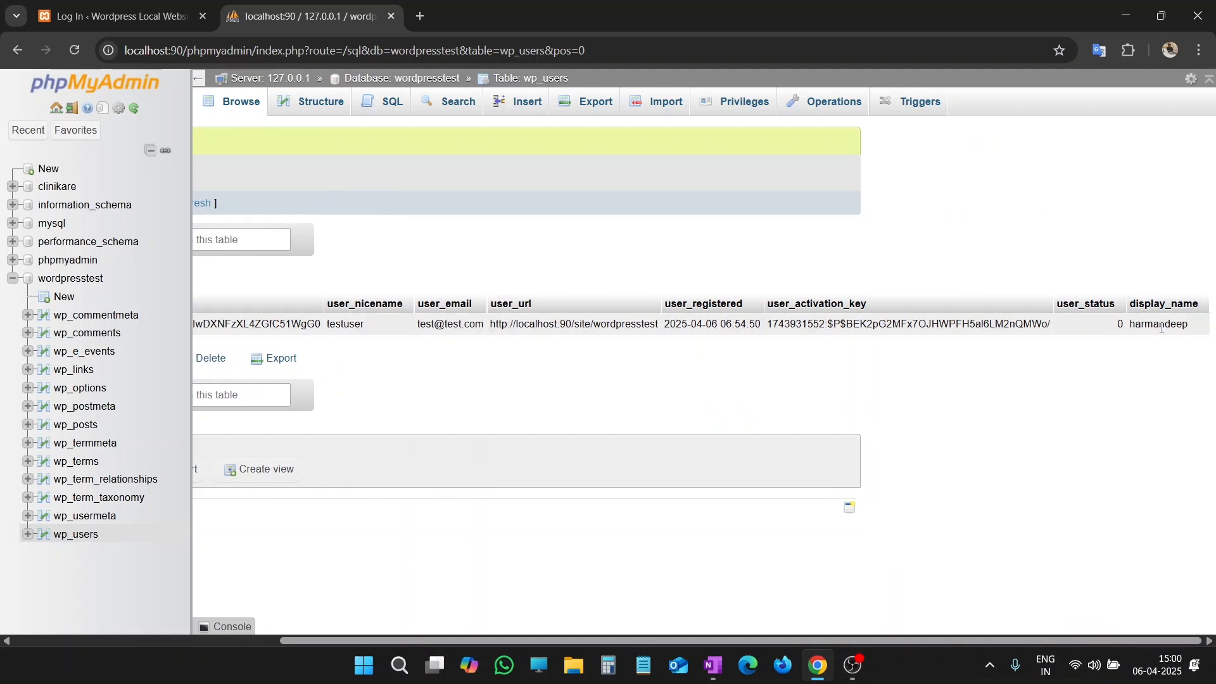
scroll(344, 347, "left", 3)
scroll(344, 347, "left", 5)
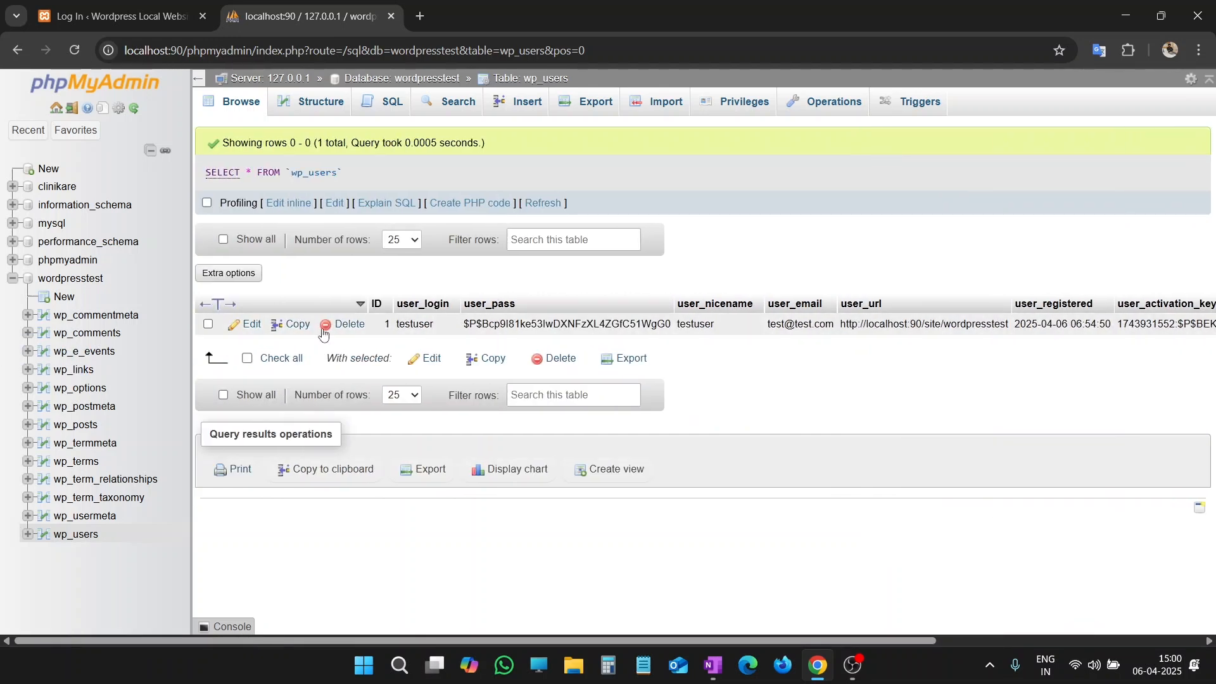
left_click(251, 328)
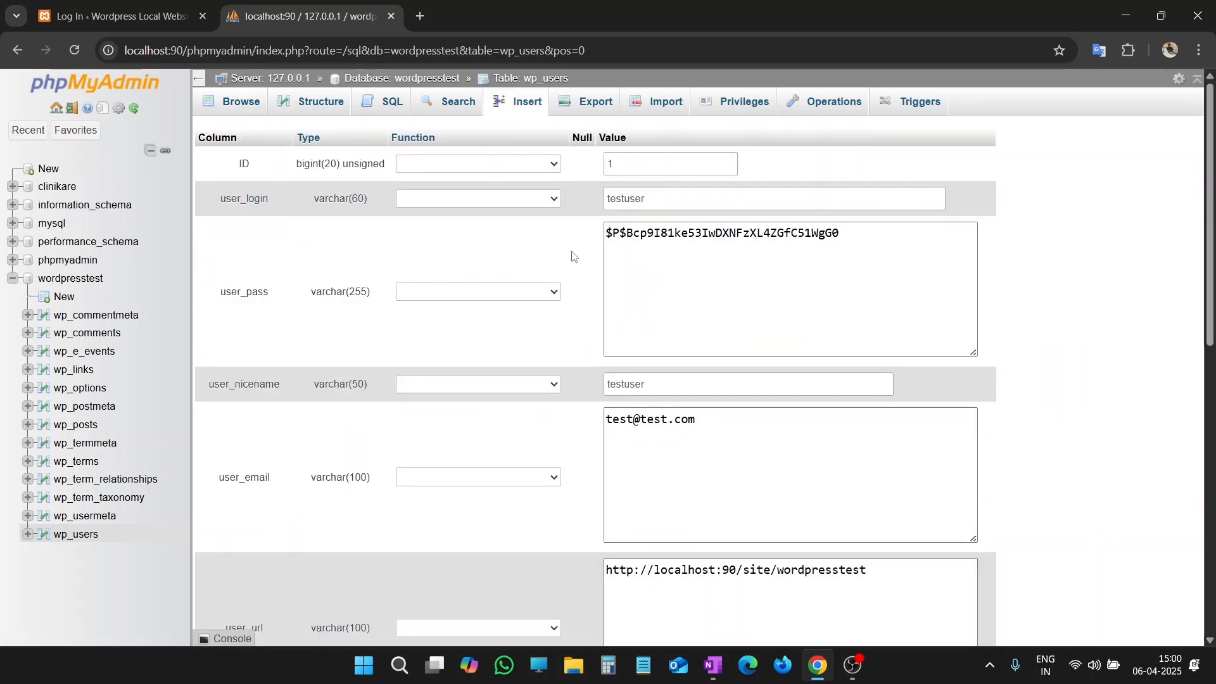
scroll(659, 196, "down", 9)
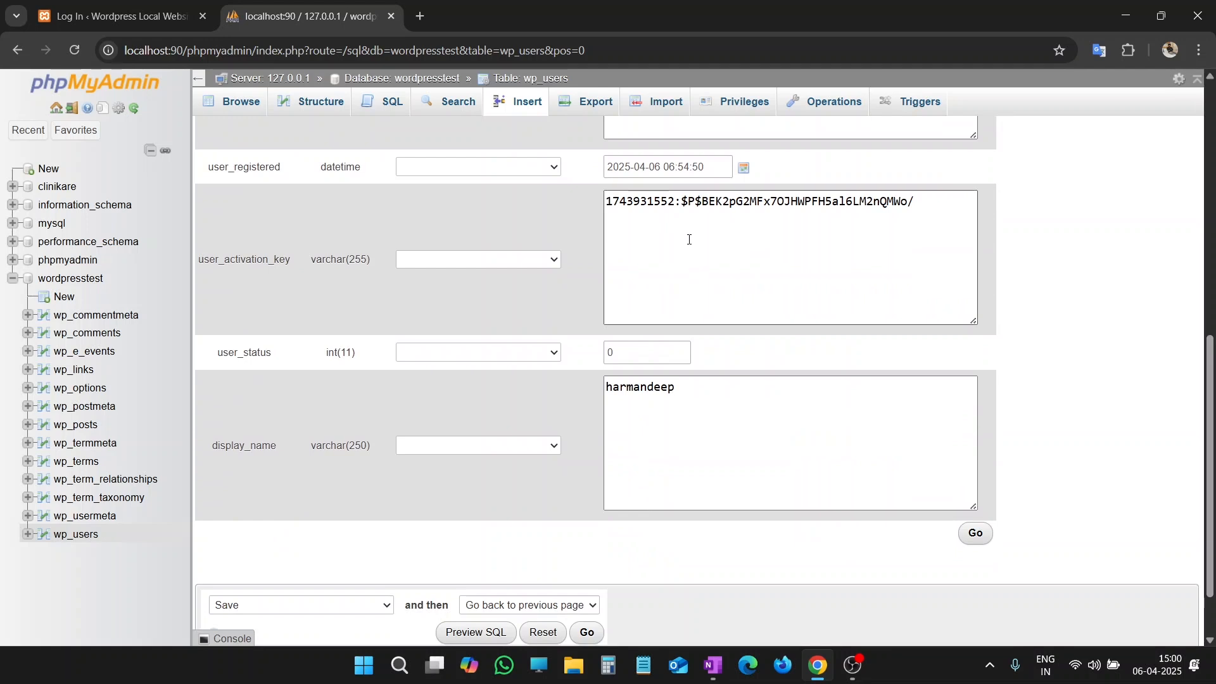
scroll(689, 239, "up", 10)
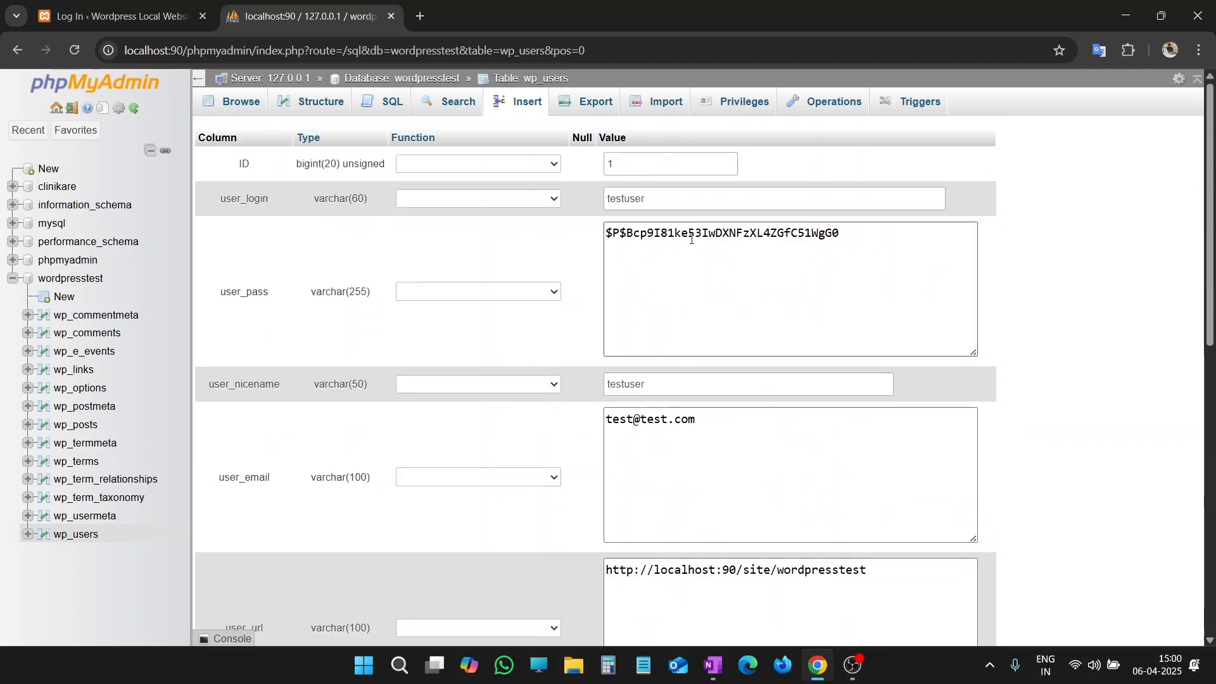
double_click(631, 203)
type("updateduser")
Step: Review the remaining fields of the user record, from the e-mail down to the display name
scroll(646, 231, "down", 3)
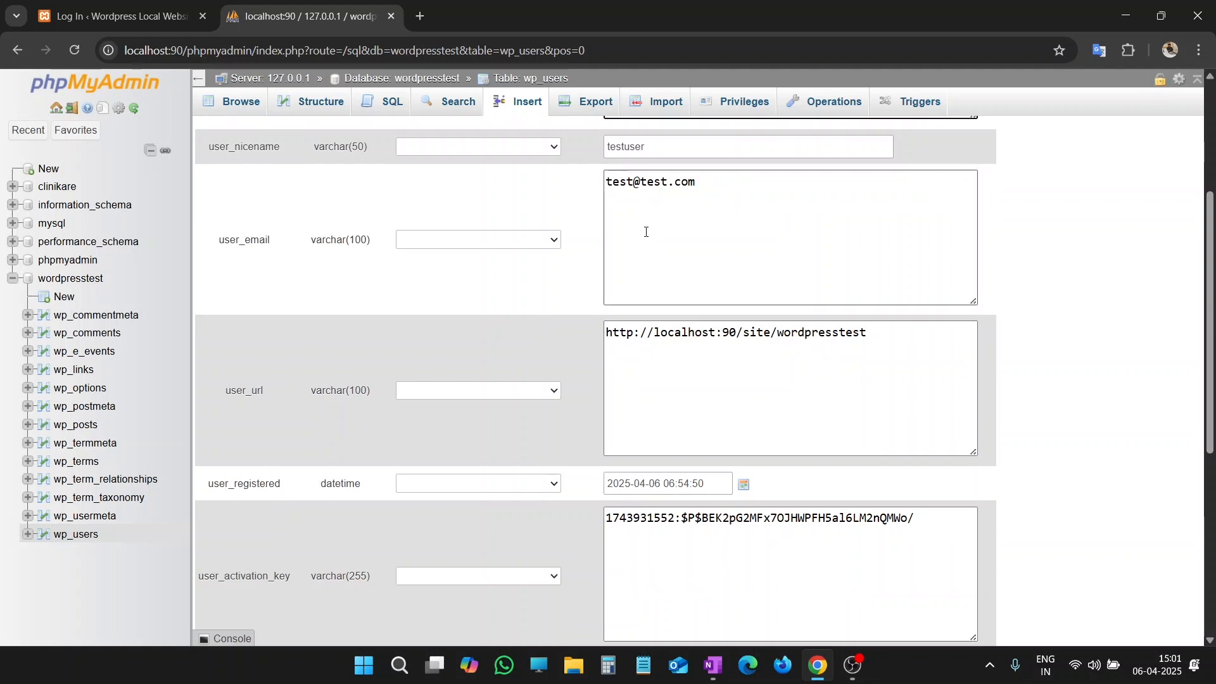
left_click(659, 184)
scroll(692, 260, "down", 5)
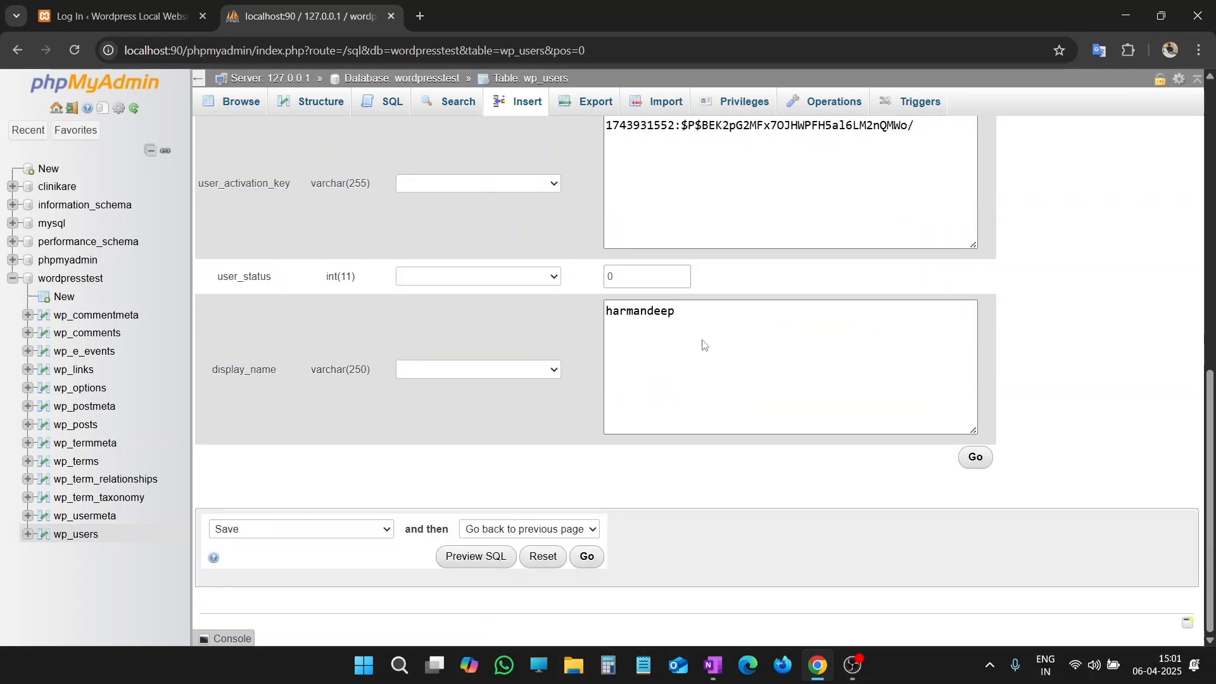
left_click(651, 311)
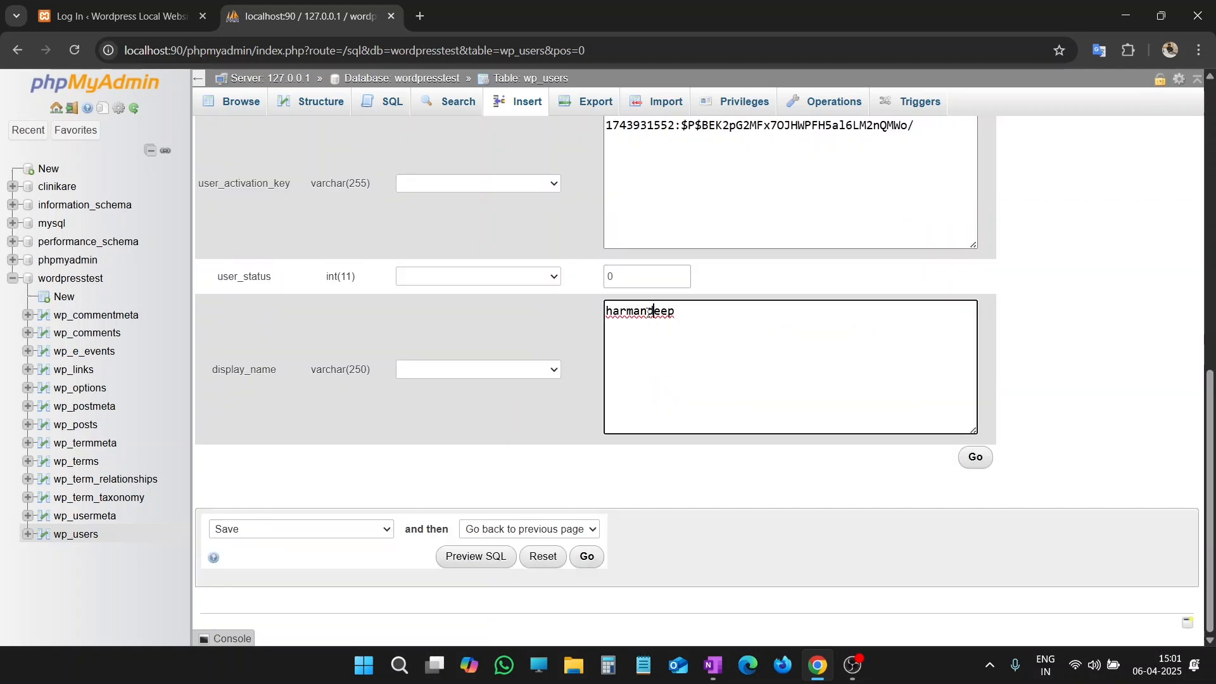
double_click(651, 311)
scroll(697, 320, "up", 8)
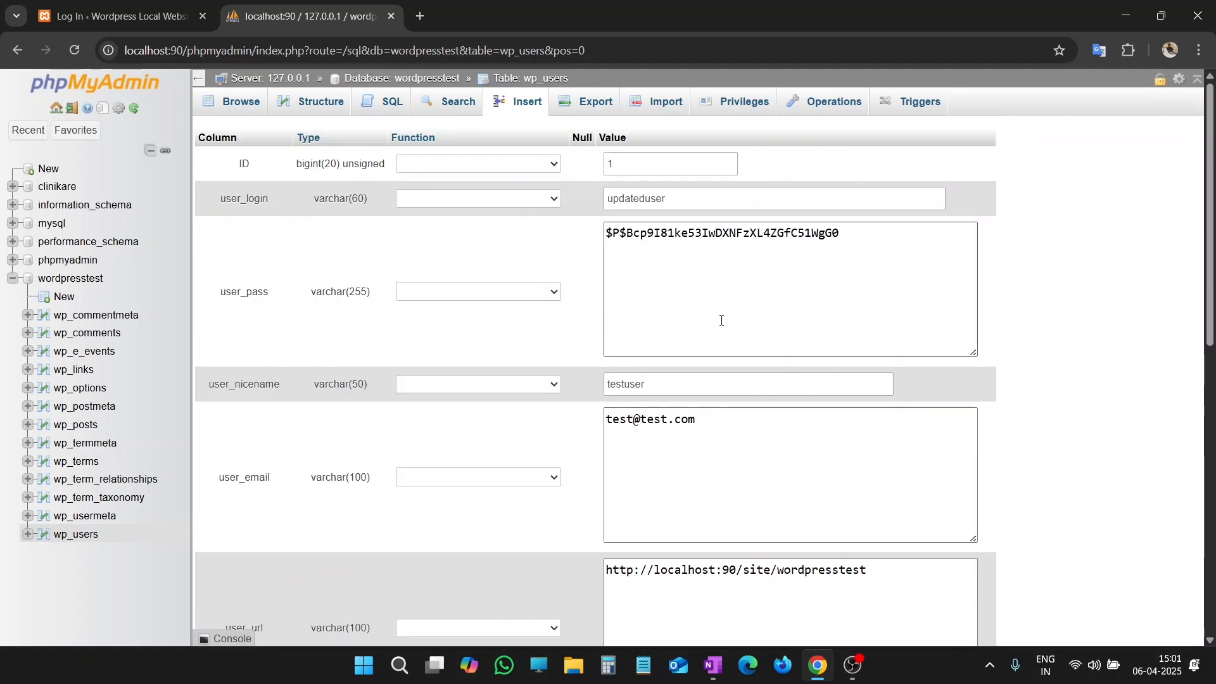
scroll(722, 320, "down", 8)
scroll(747, 316, "up", 8)
left_click(676, 200)
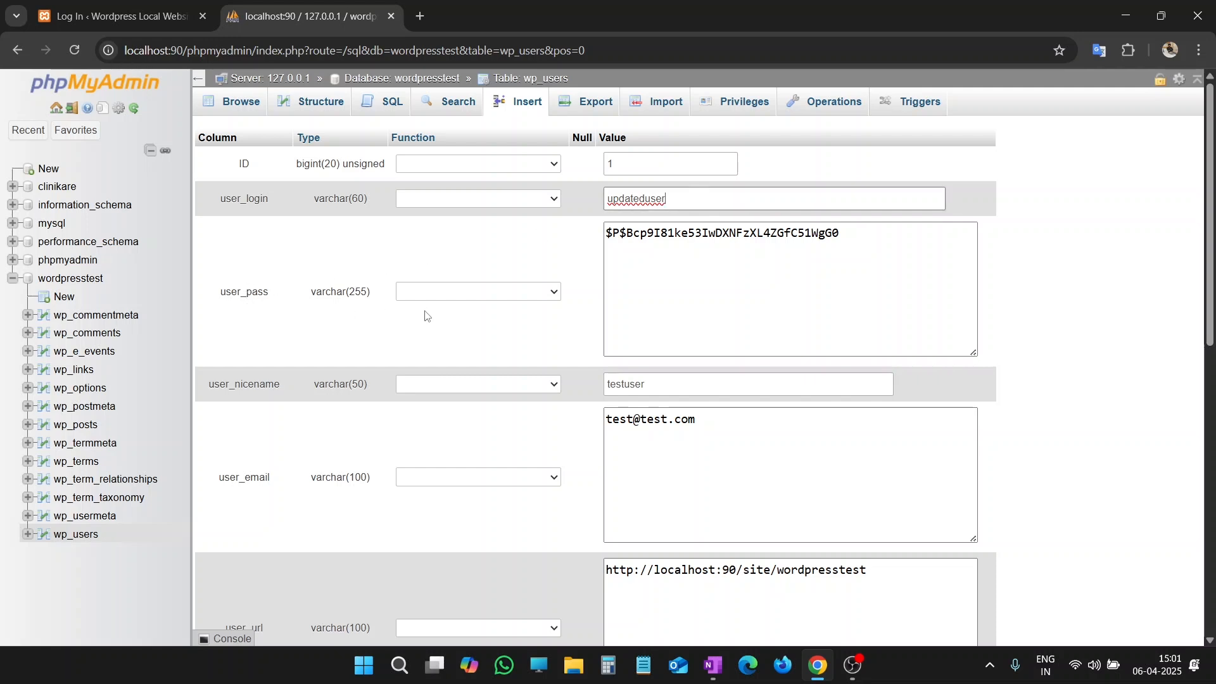
Step: Replace the hashed value in the user_pass field with the new account password in plain text
double_click(736, 238)
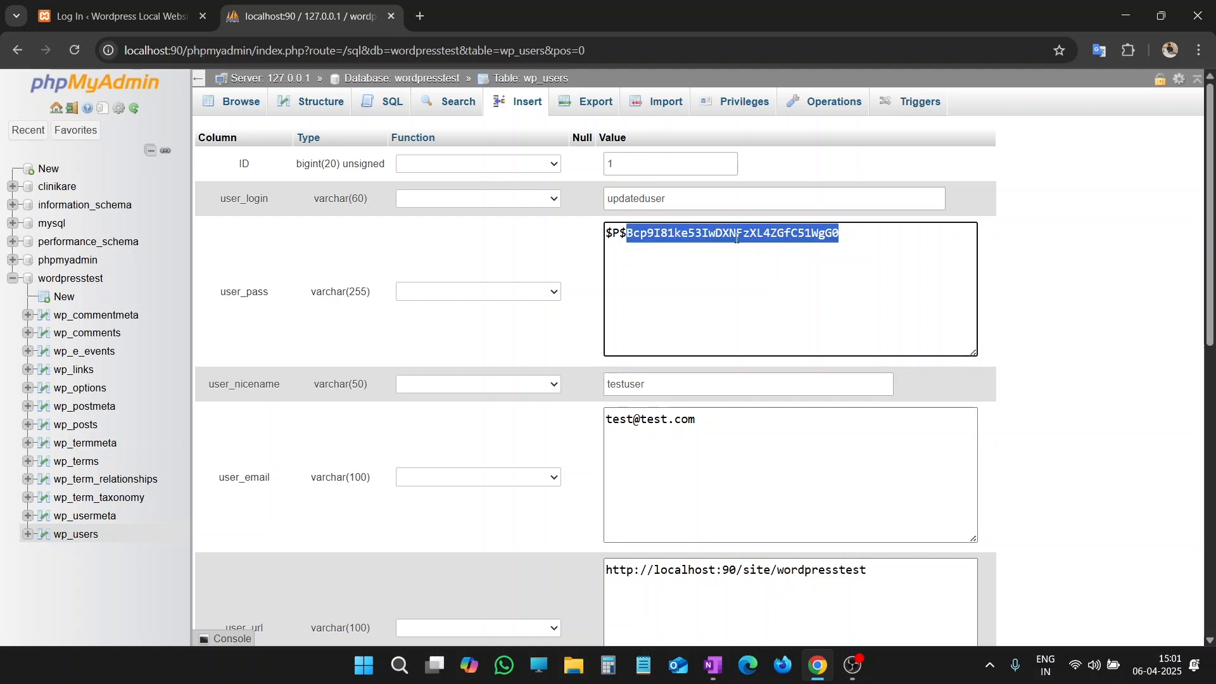
key("BackSpace")
key("BackSpace")
key("BackSpace")
key("BackSpace")
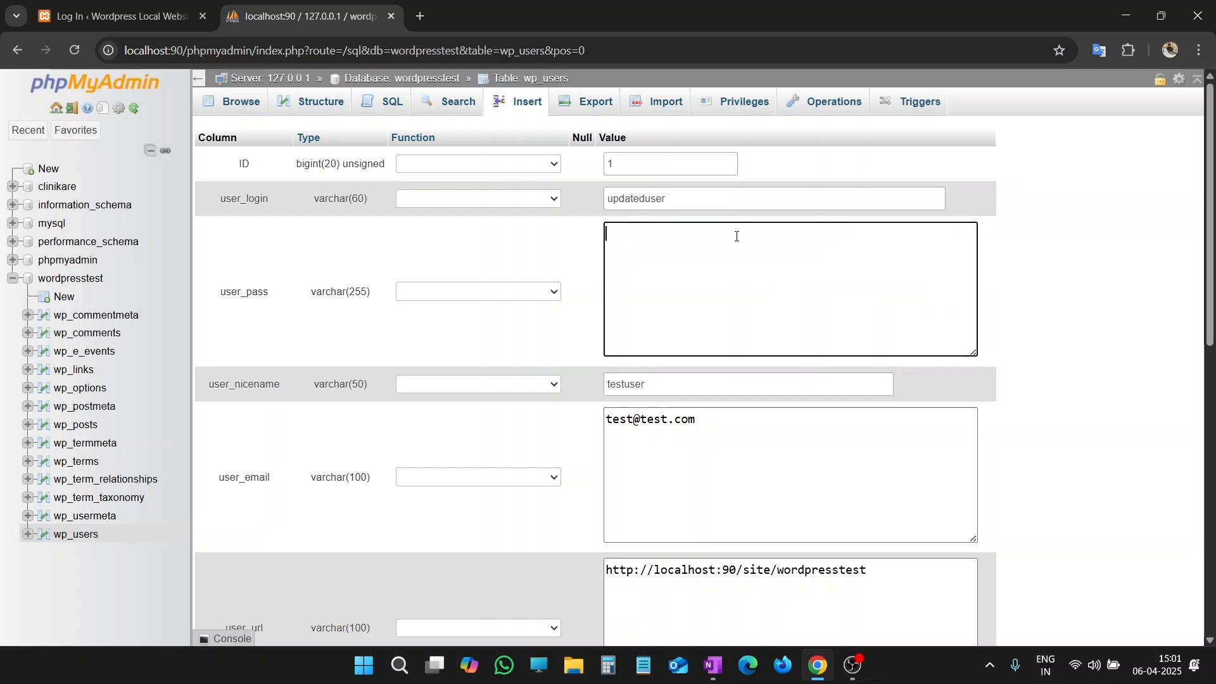
type("Test@123")
Step: Choose MD5 as the function applied to the user_pass value
left_click(467, 296)
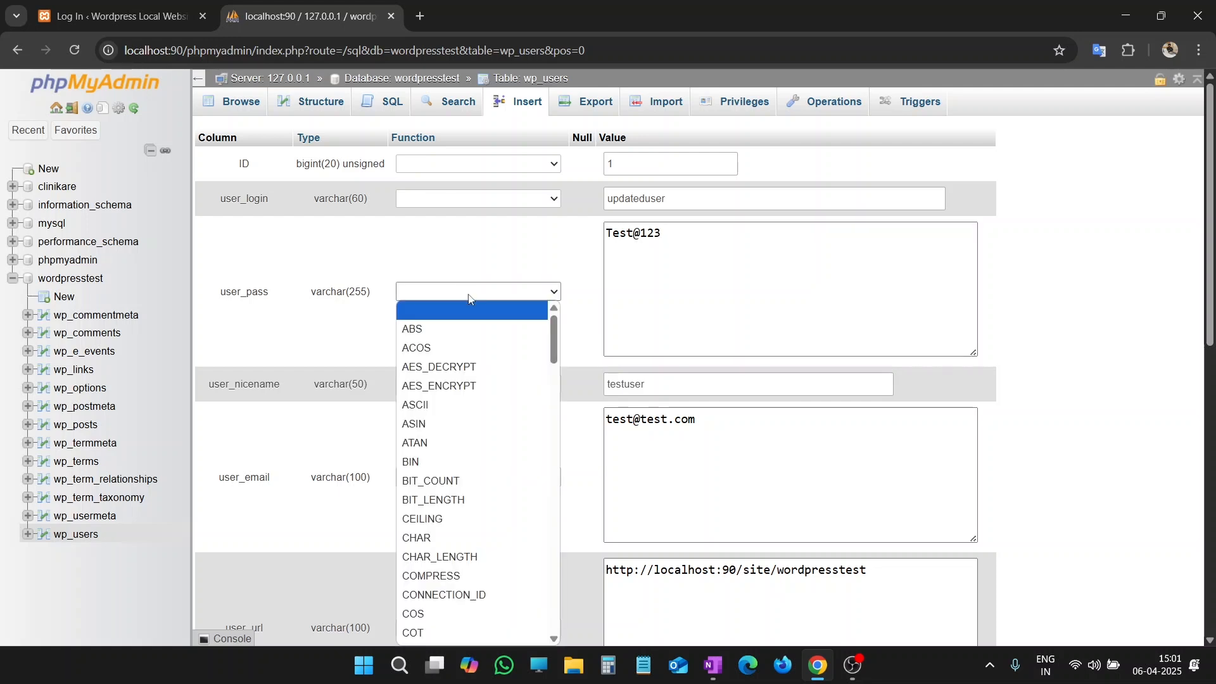
scroll(475, 406, "down", 8)
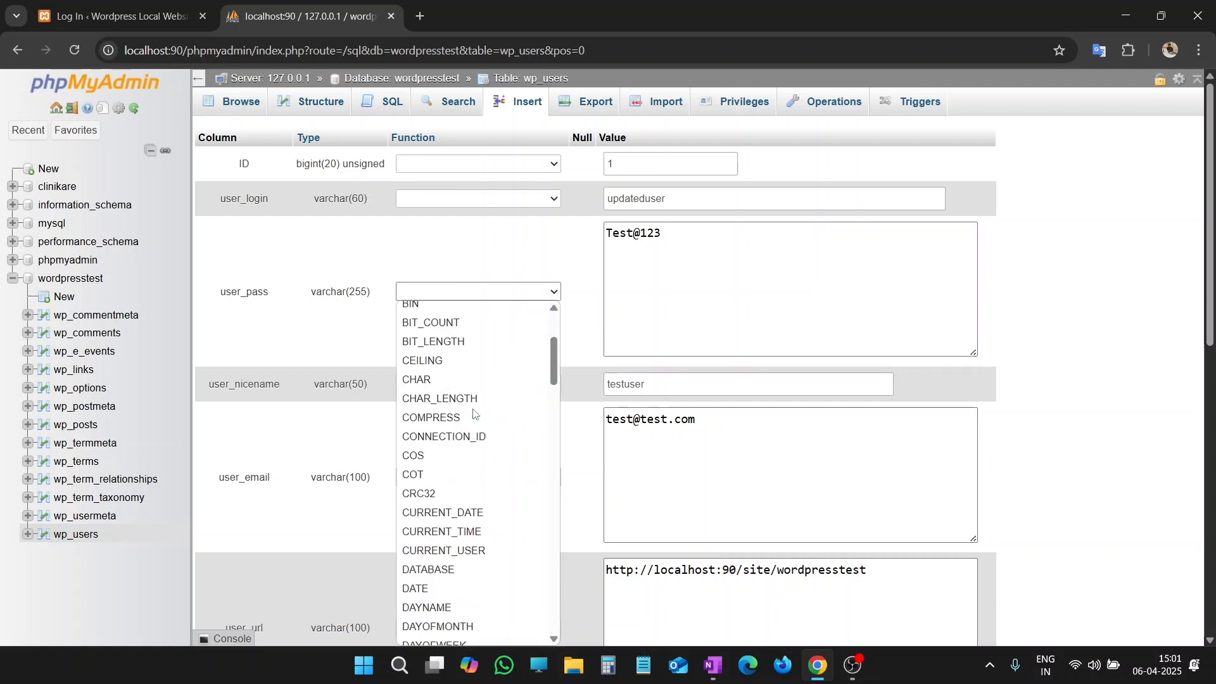
scroll(475, 414, "down", 15)
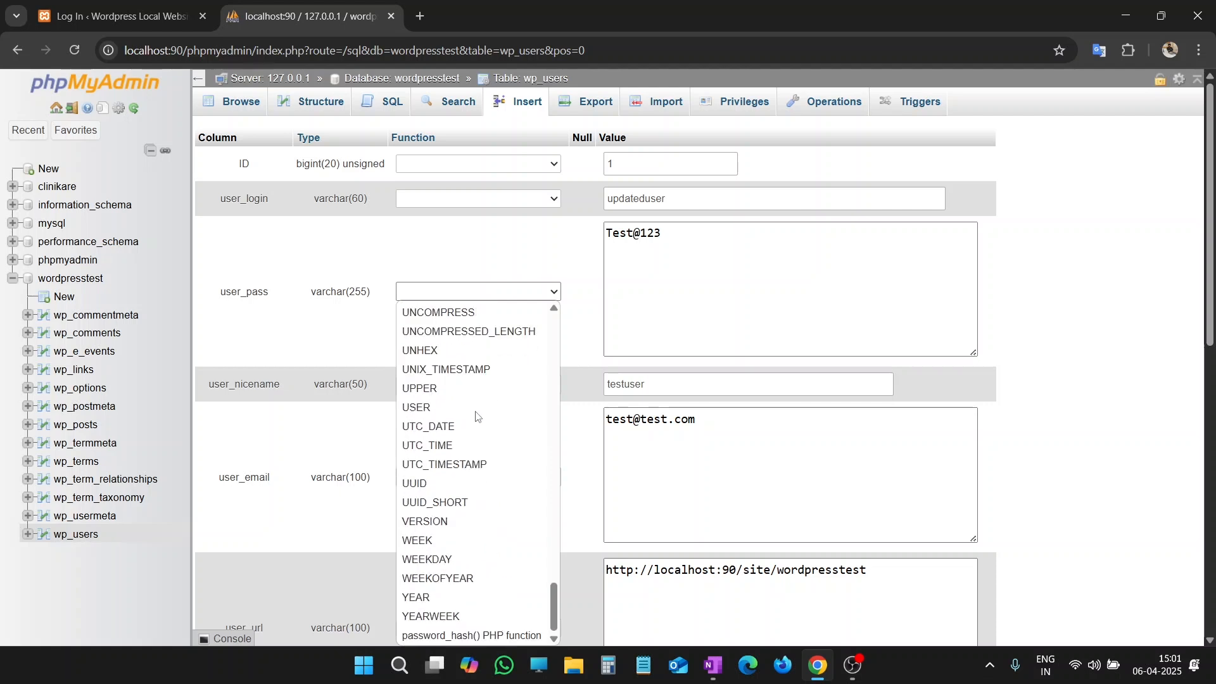
scroll(477, 415, "up", 7)
scroll(475, 417, "up", 10)
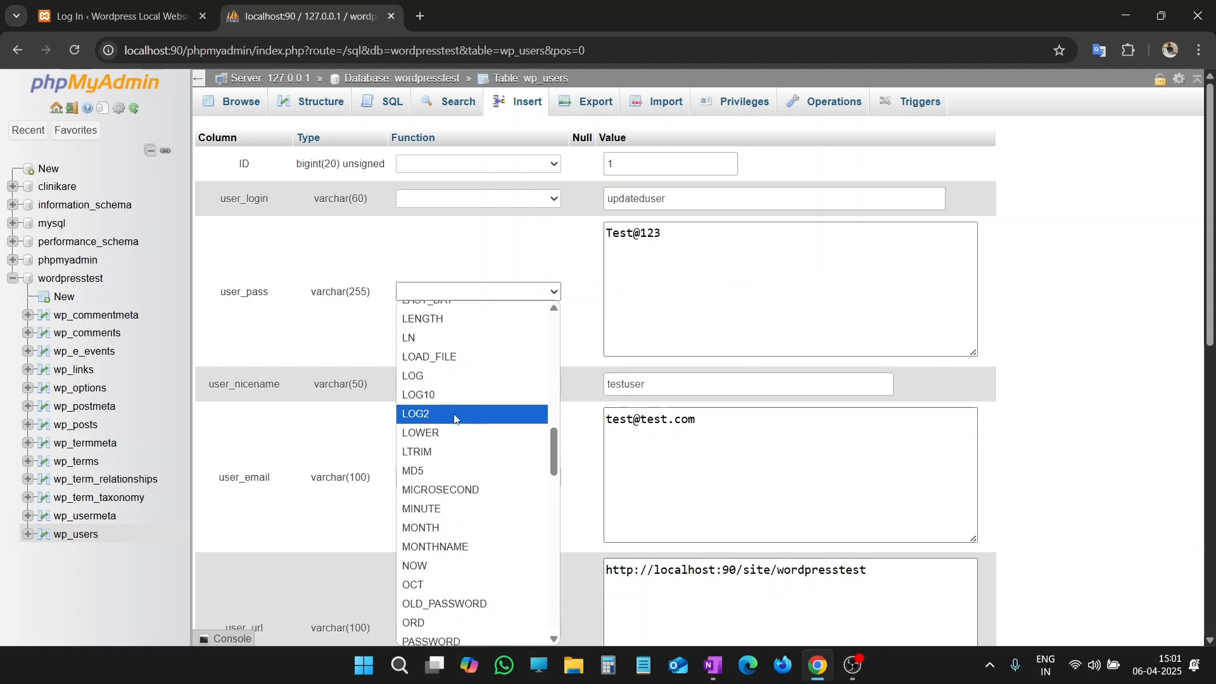
left_click(420, 471)
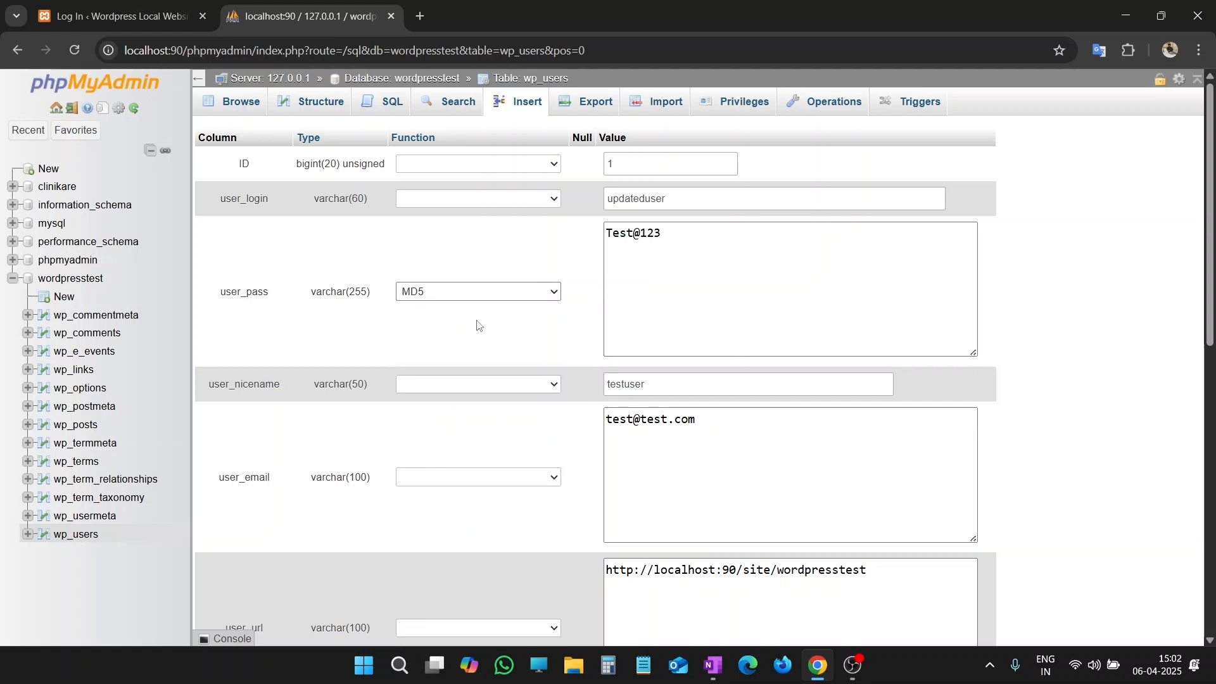
Step: Check the new user_pass value and save the edited user record to the wp_users table
left_click(643, 245)
left_click_drag(670, 233, 608, 235)
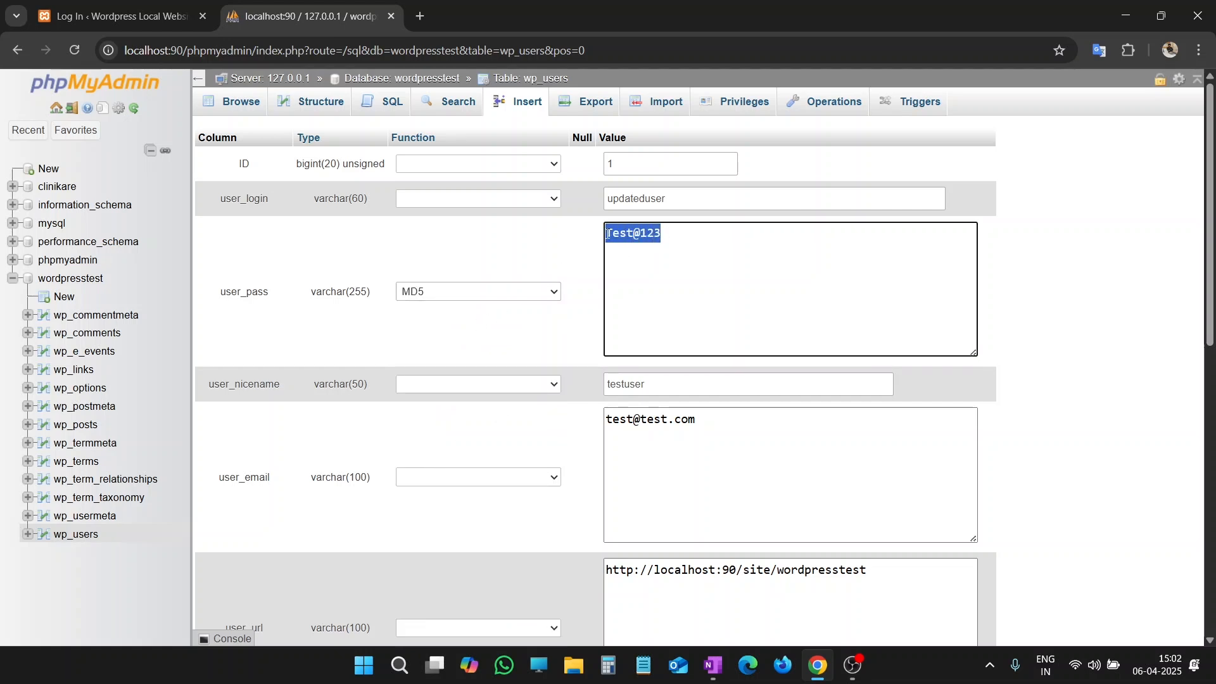
left_click(587, 285)
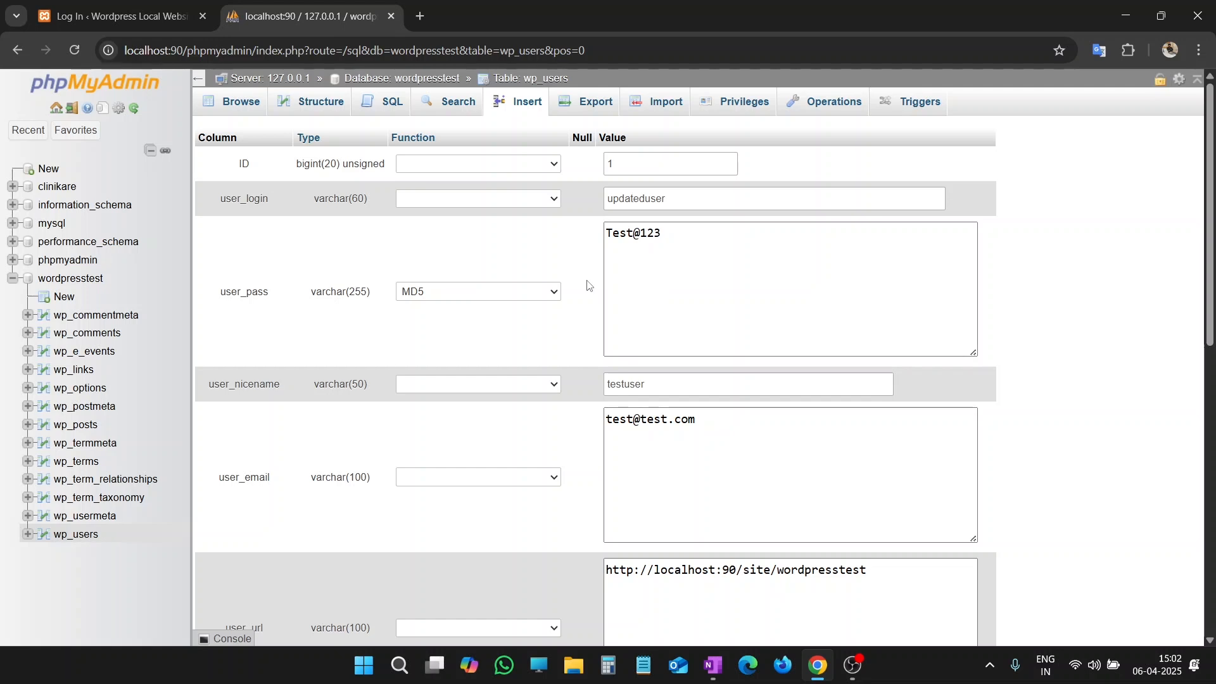
scroll(589, 283, "down", 10)
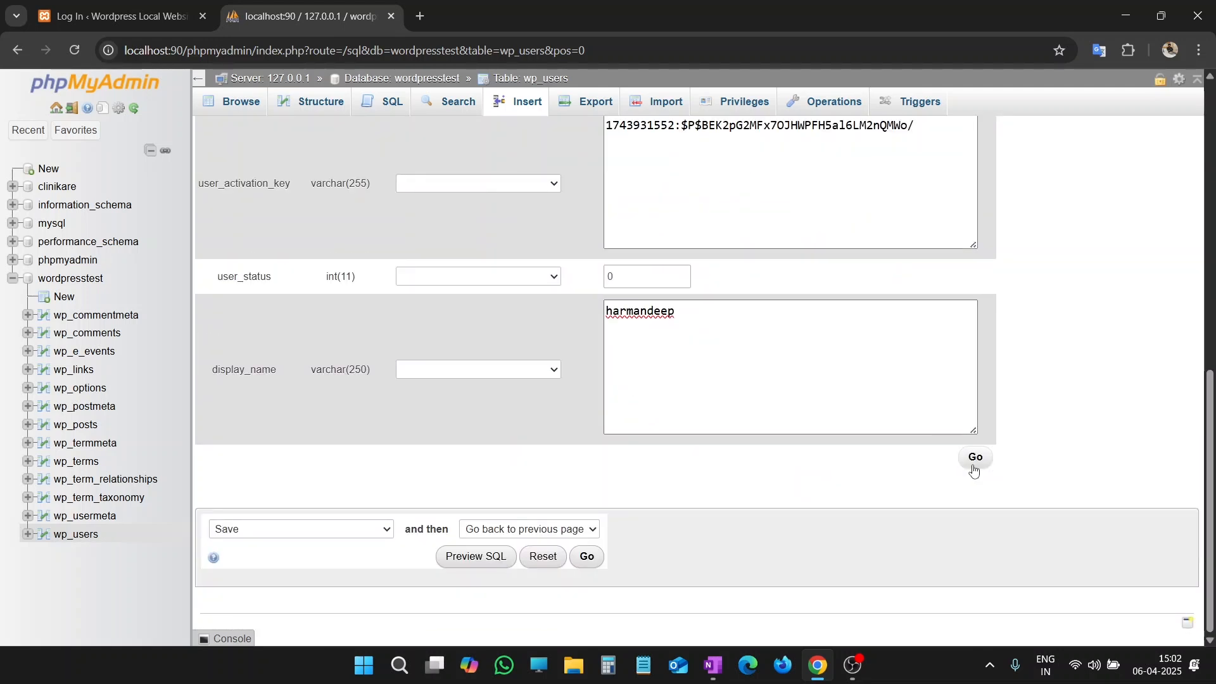
left_click(974, 458)
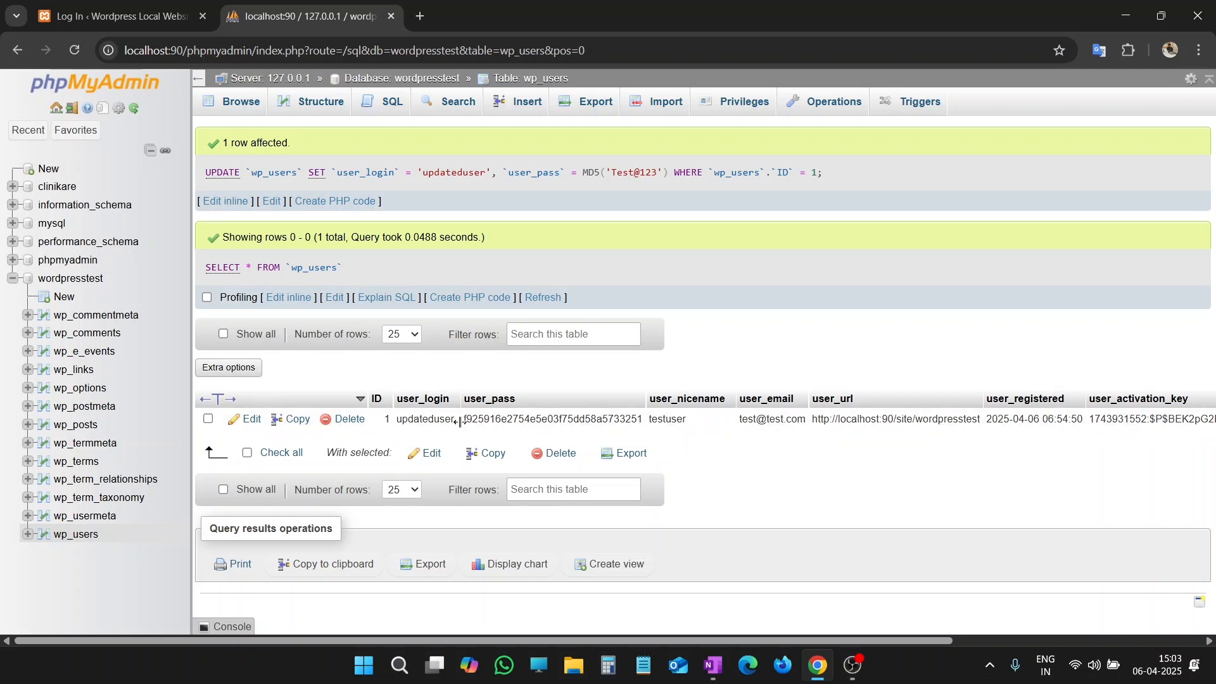
Step: Switch to the WordPress login page, reload it and enter updateduser as the username
left_click(127, 16)
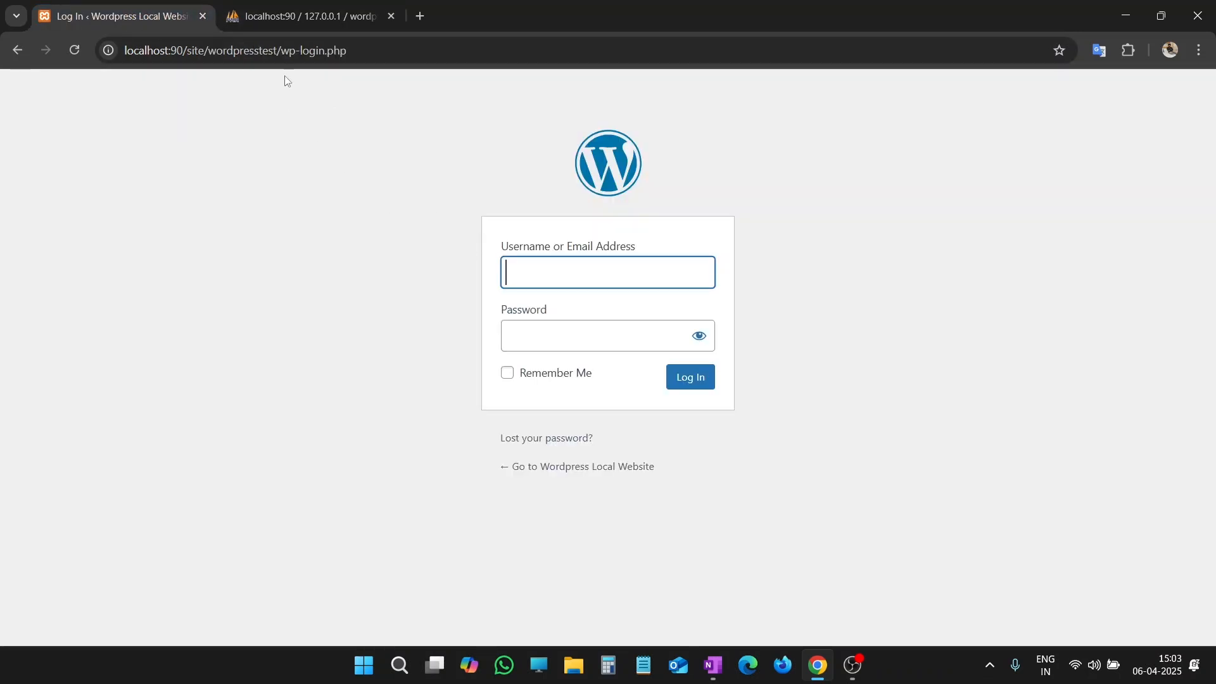
left_click(75, 50)
type("updateduser")
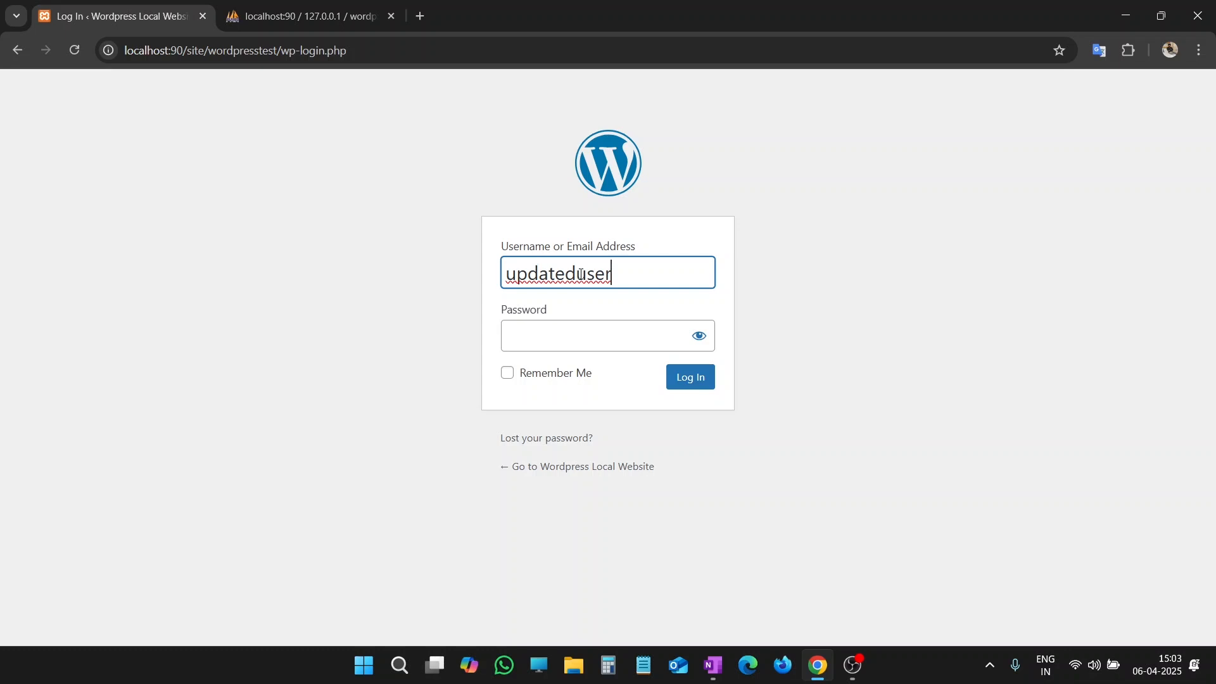
Step: Enter the new account password in the login form's Password field, reveal it to check the spelling, and hide it again
left_click(611, 340)
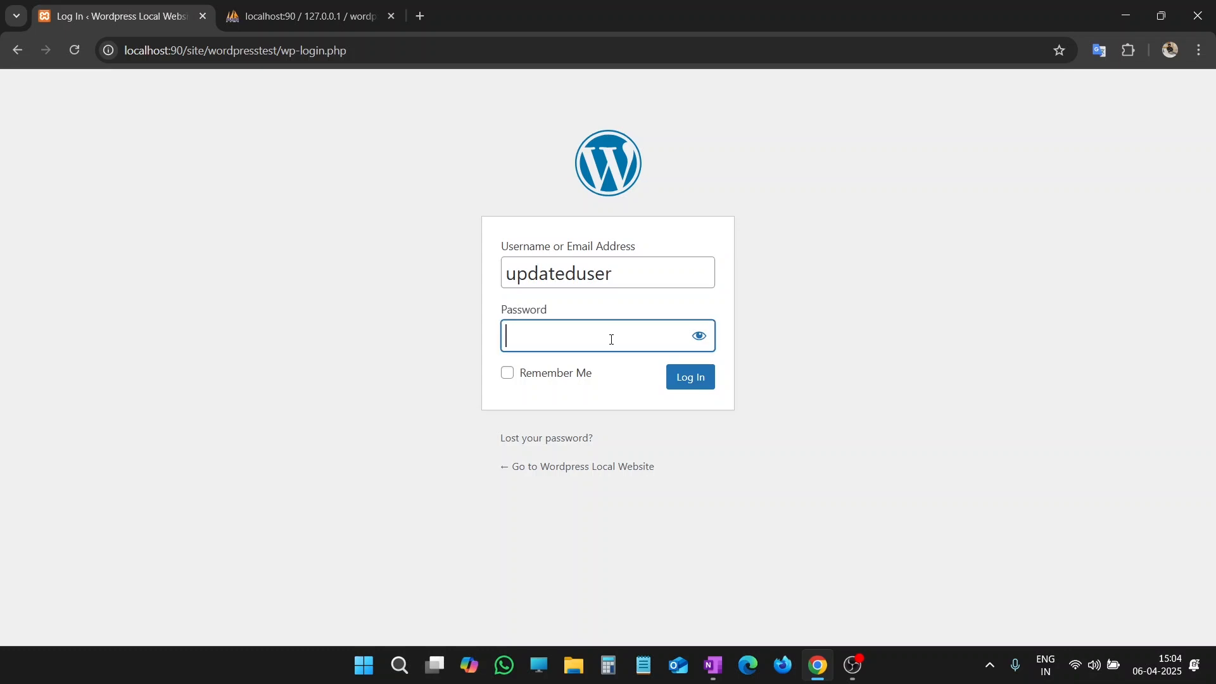
type("*******")
type("3")
left_click(698, 338)
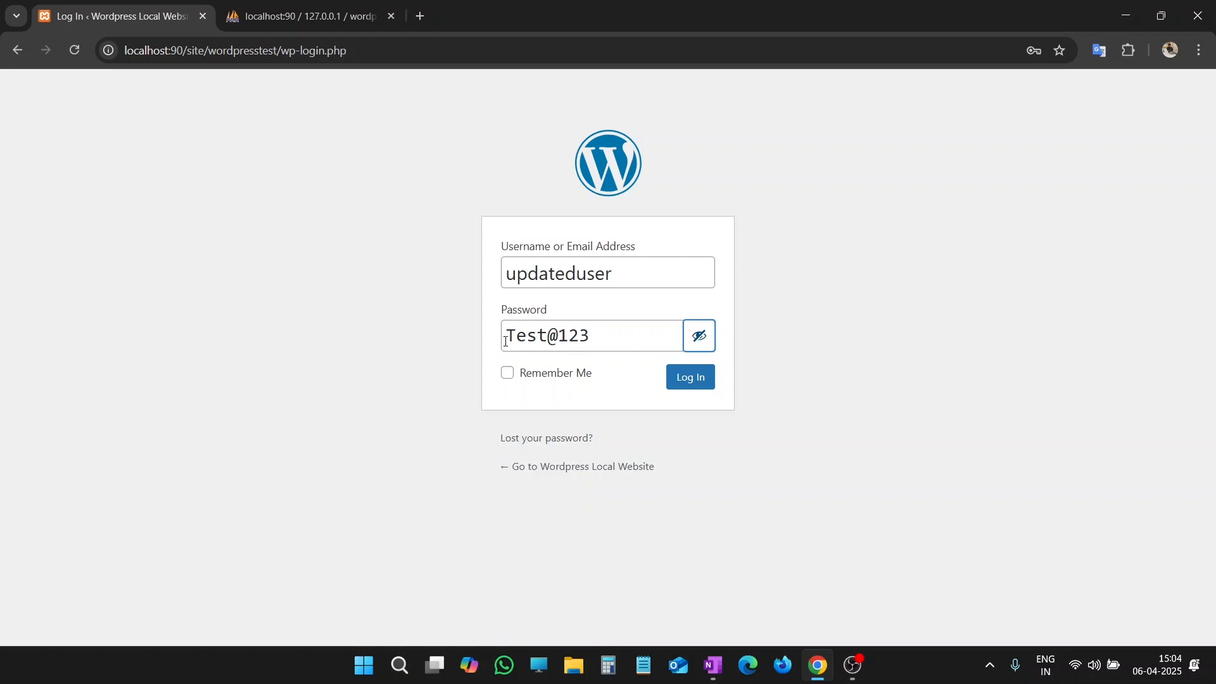
left_click_drag(505, 342, 595, 343)
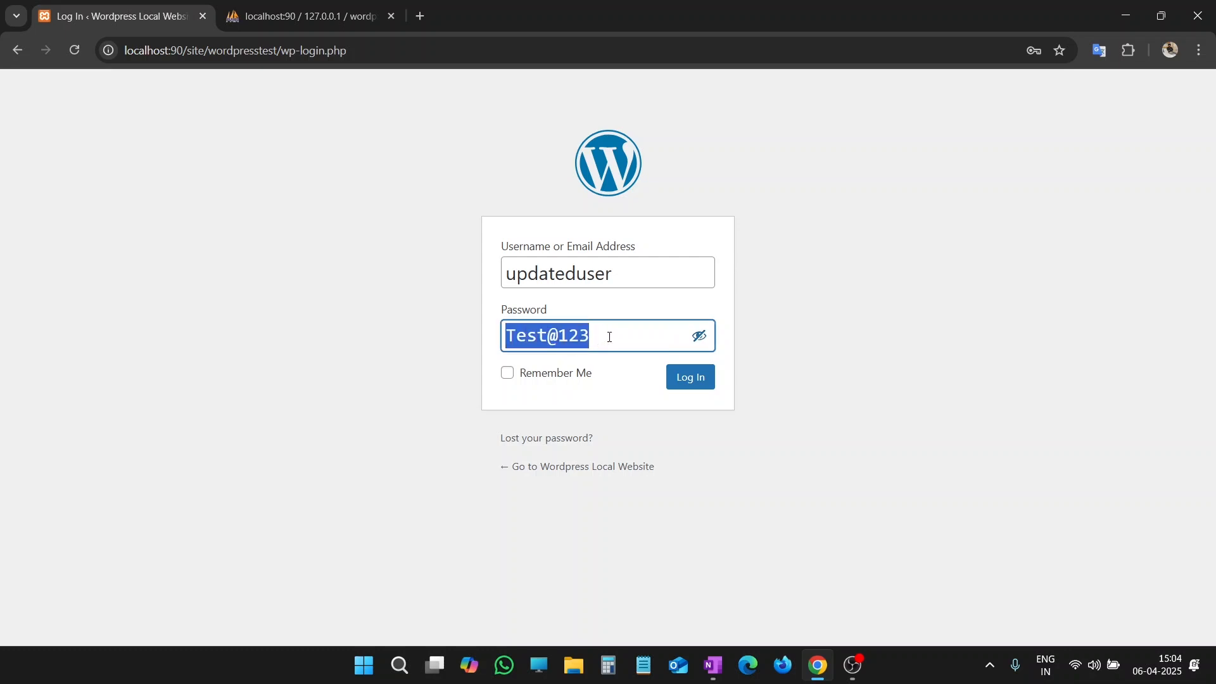
left_click(673, 335)
left_click(699, 337)
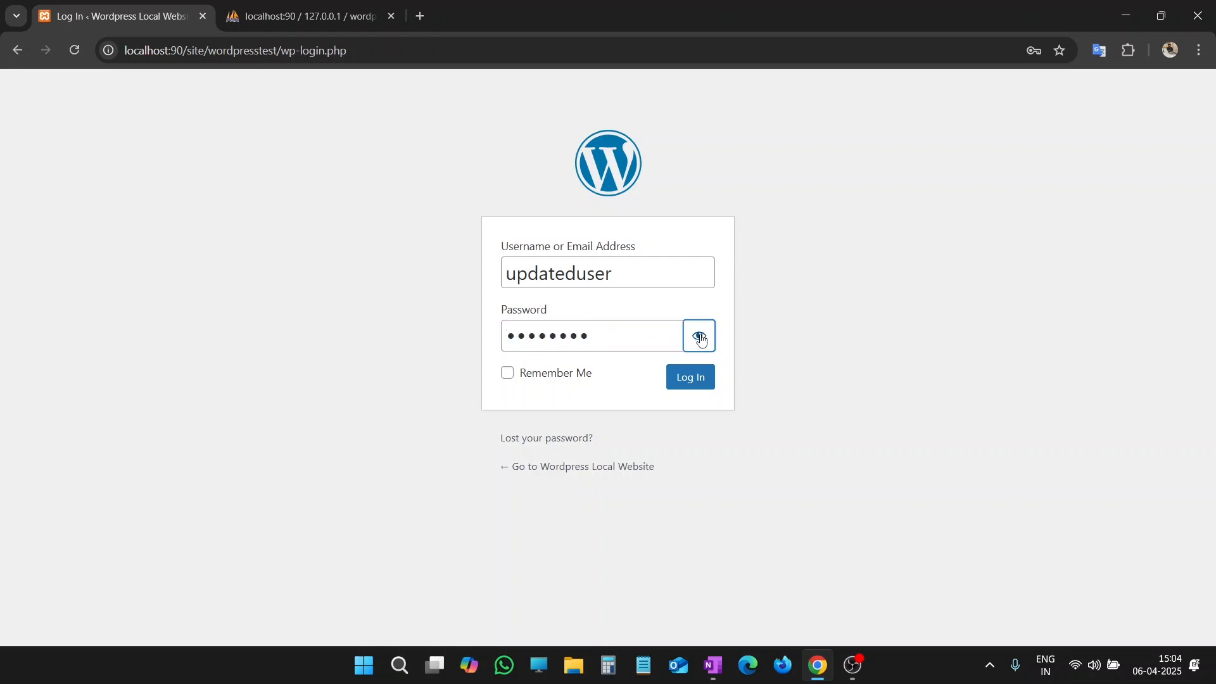
Step: Log in to the WordPress dashboard with the entered credentials and dismiss the browser's offer to save the password
left_click(689, 389)
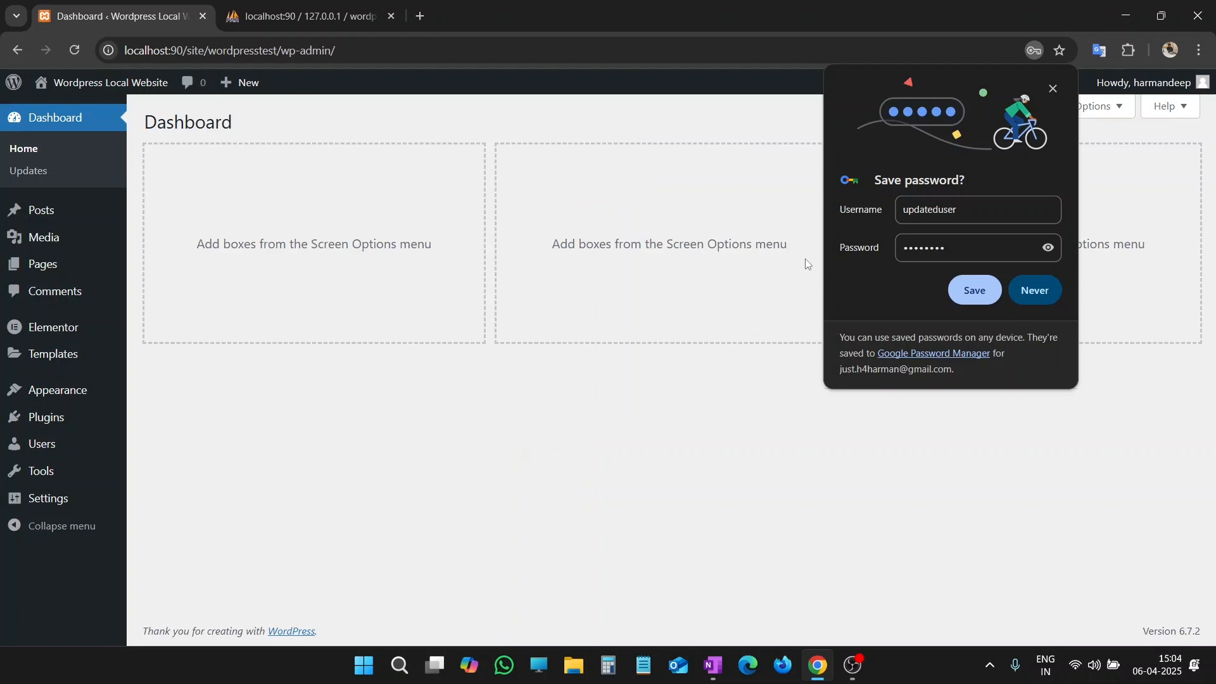
left_click(1050, 93)
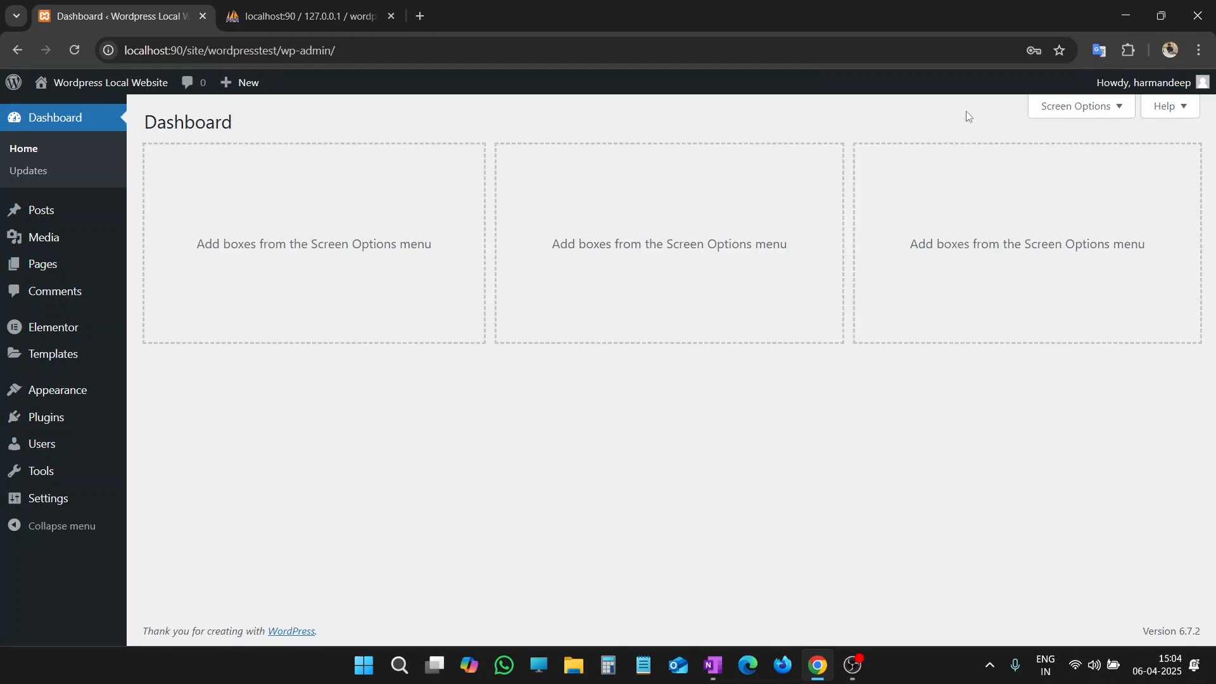